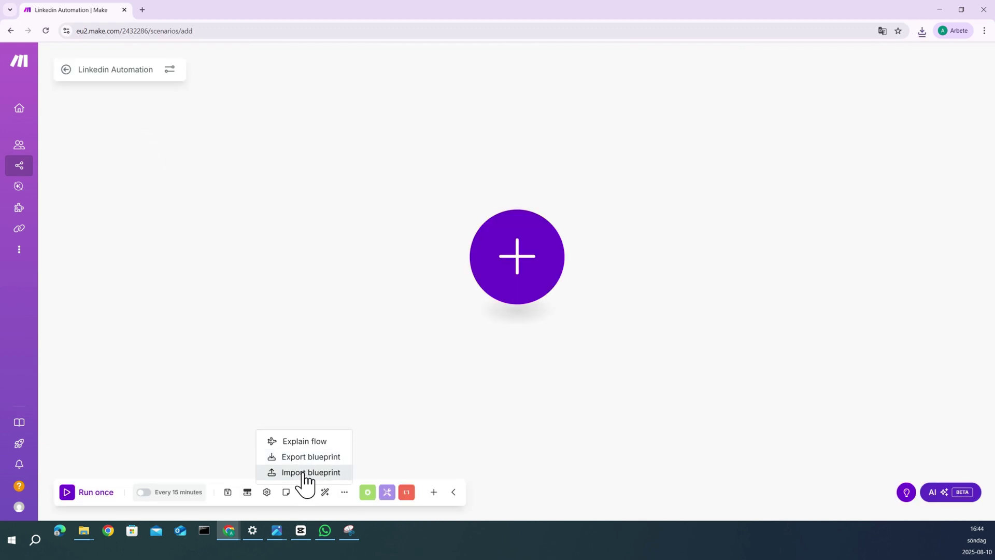
Name the new scenario "Linkedin Automation" and import the blueprint file LinkedIN Automation Product.json.
left_click(305, 472)
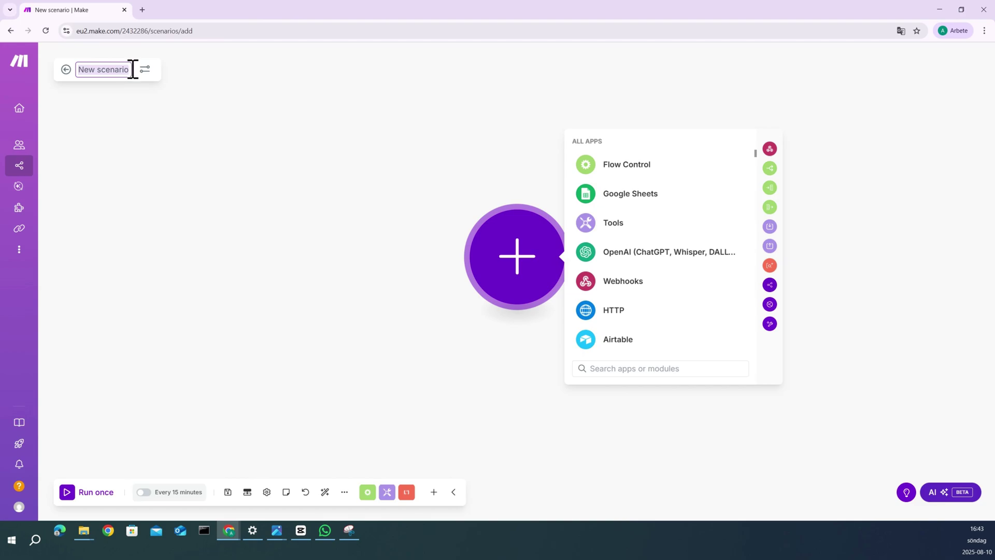
key("BackSpace")
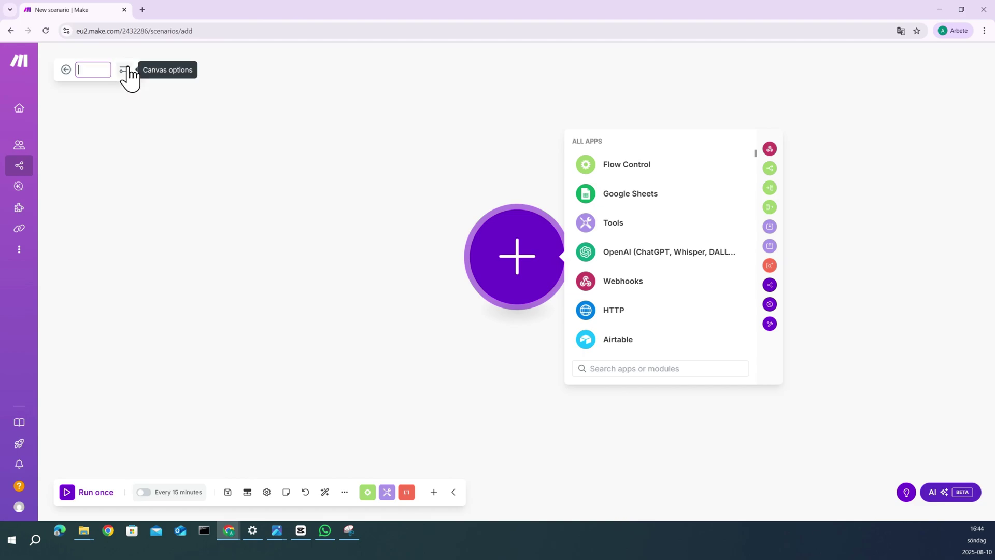
type("Link")
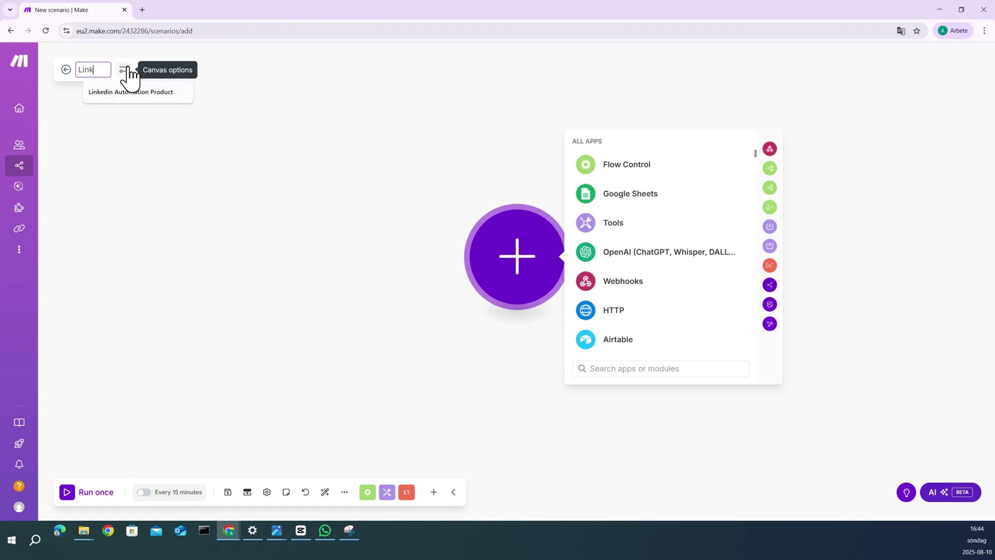
type("edin Automation")
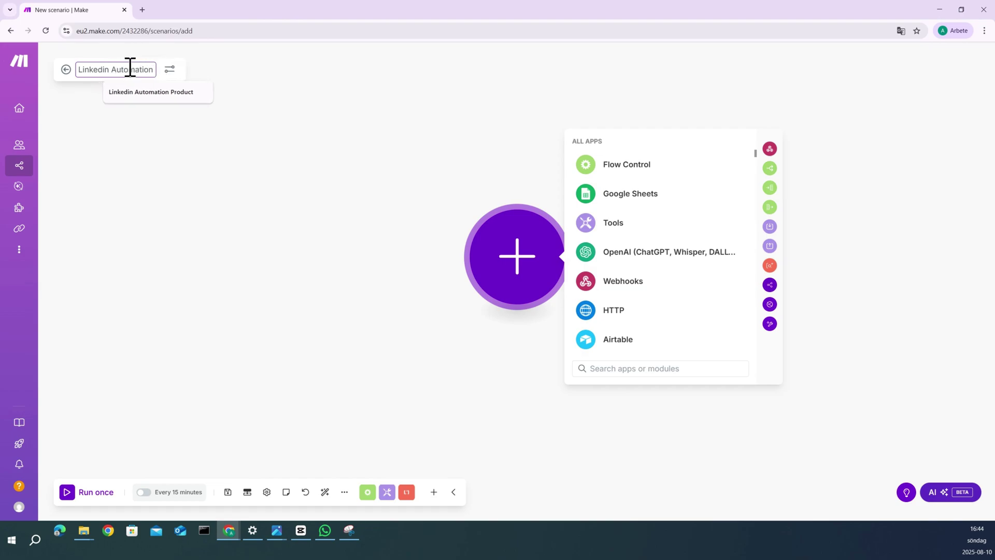
key("Return")
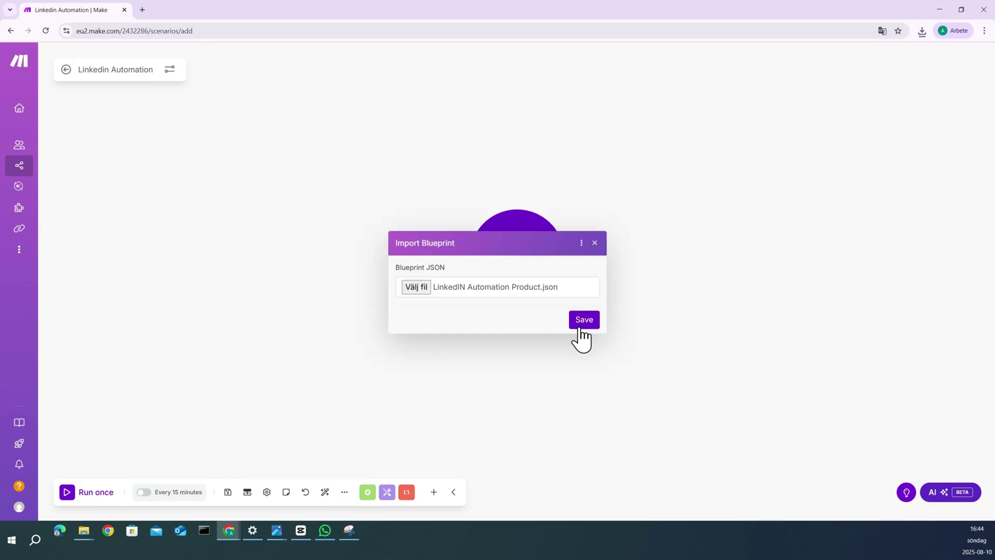
left_click(577, 321)
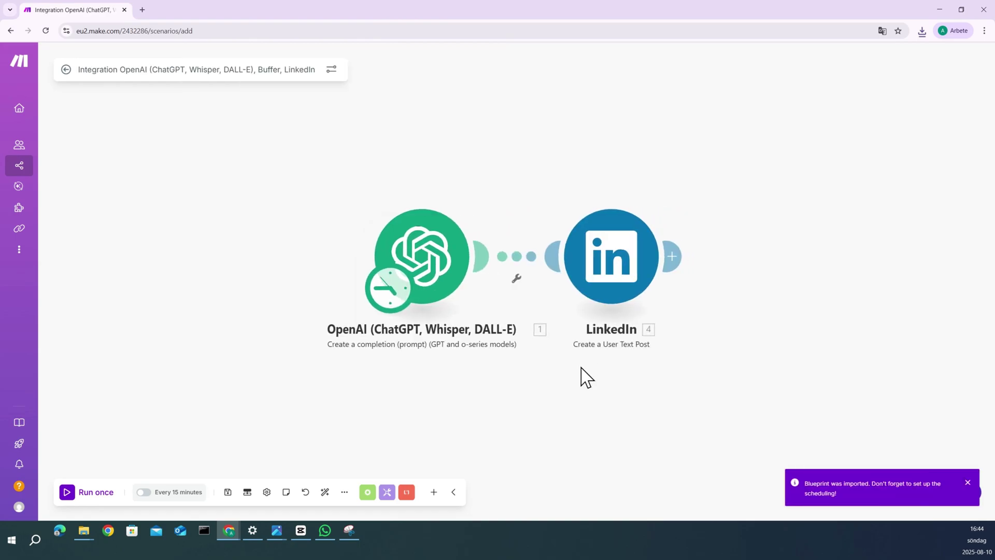
Open the settings of the OpenAI (ChatGPT, Whisper, DALL-E) module.
left_click(421, 265)
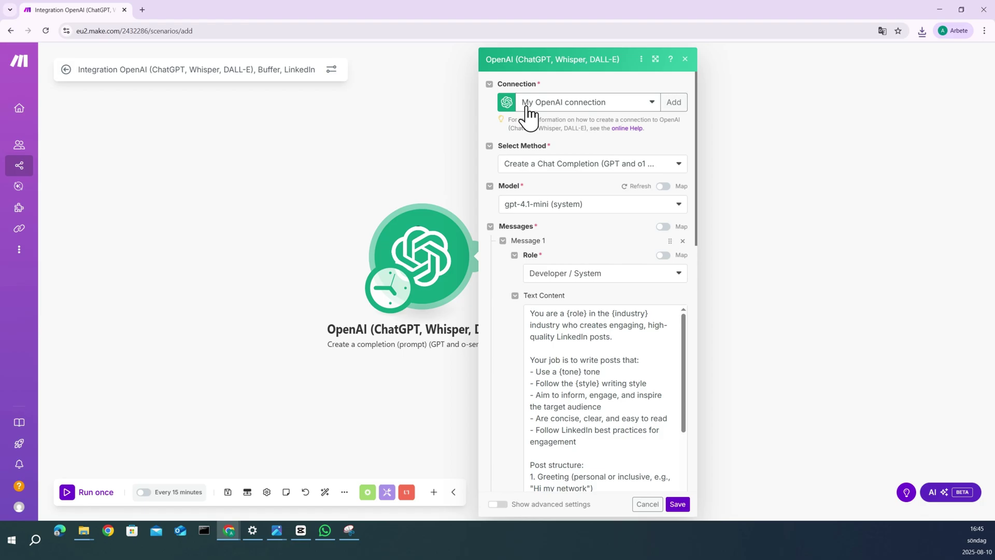
left_click(676, 102)
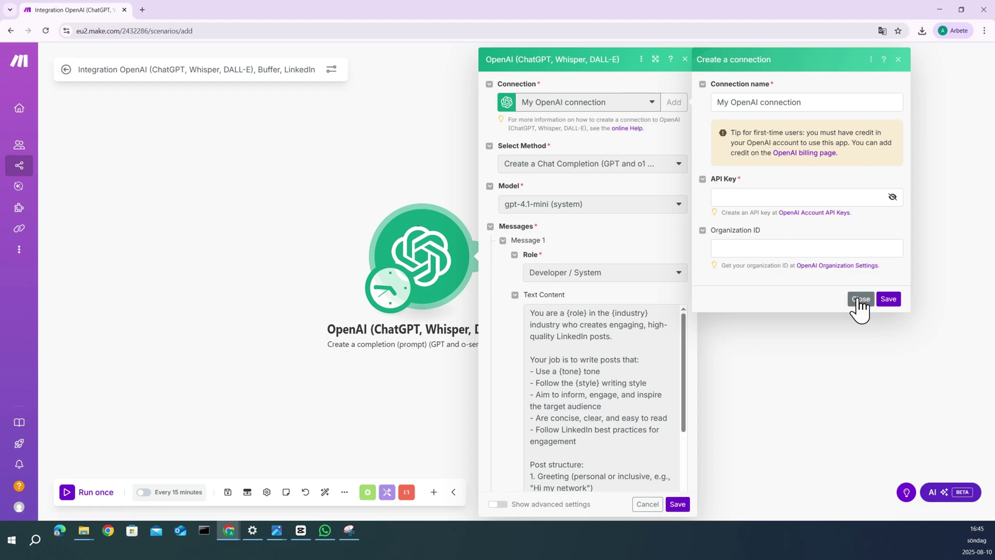
left_click(769, 102)
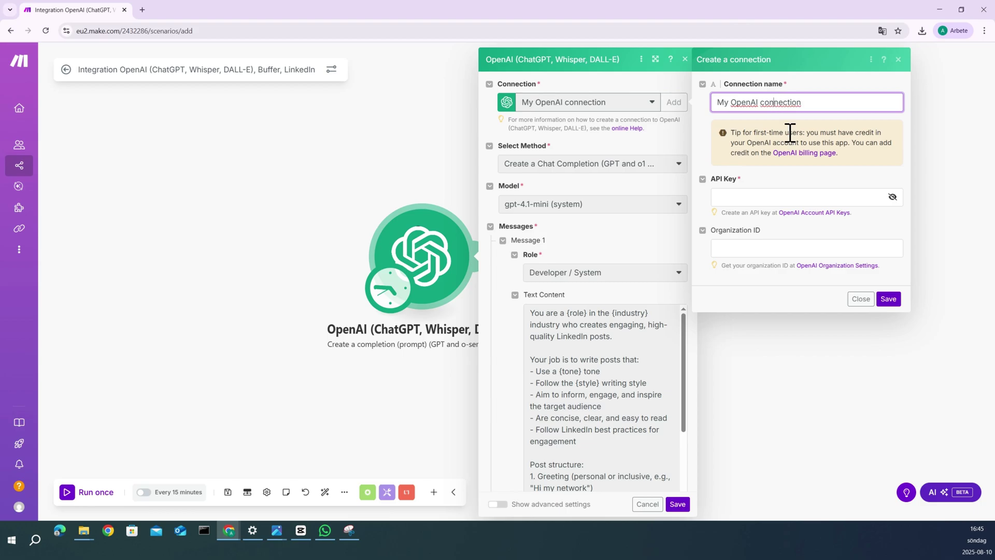
left_click(861, 300)
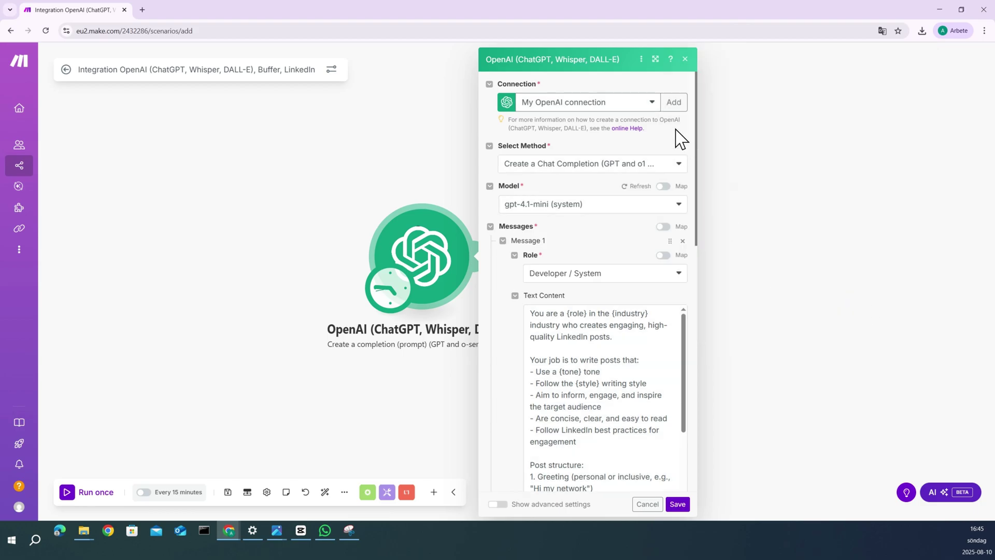
Select My OpenAI connection as the connection of the OpenAI module.
left_click(651, 103)
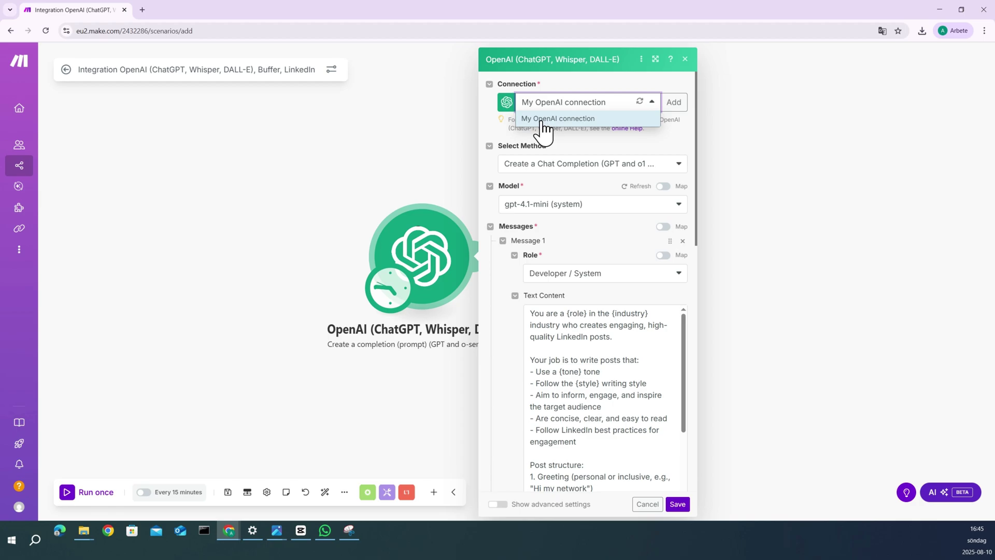
left_click(560, 124)
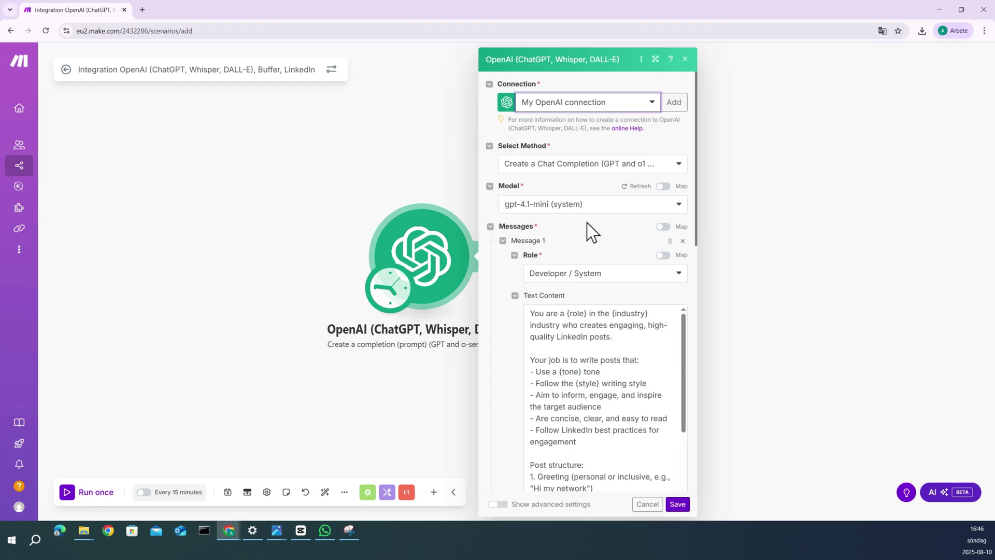
Replace the {role} placeholder in the text content of Message 1 with "AI Automation consultant".
scroll(596, 254, "down", 1)
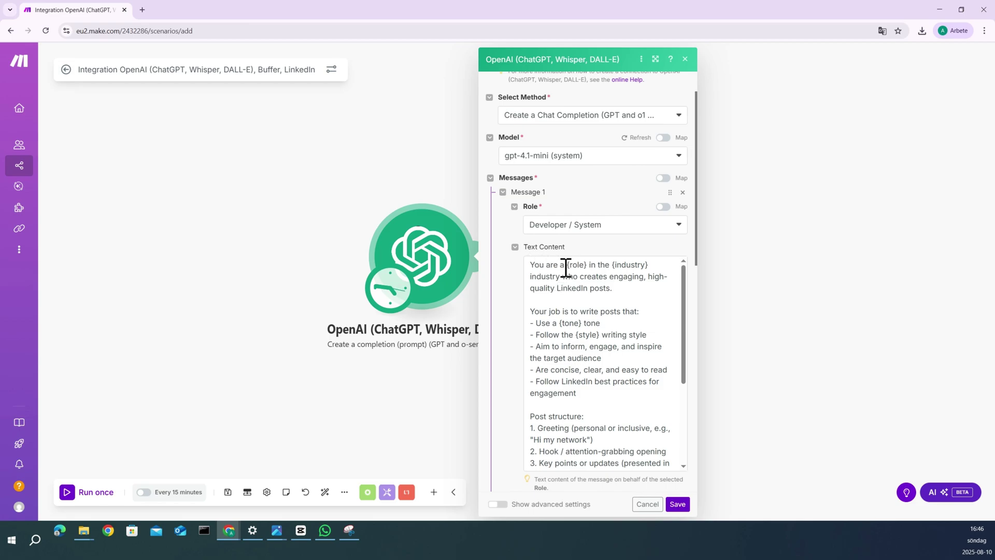
left_click_drag(566, 268, 589, 266)
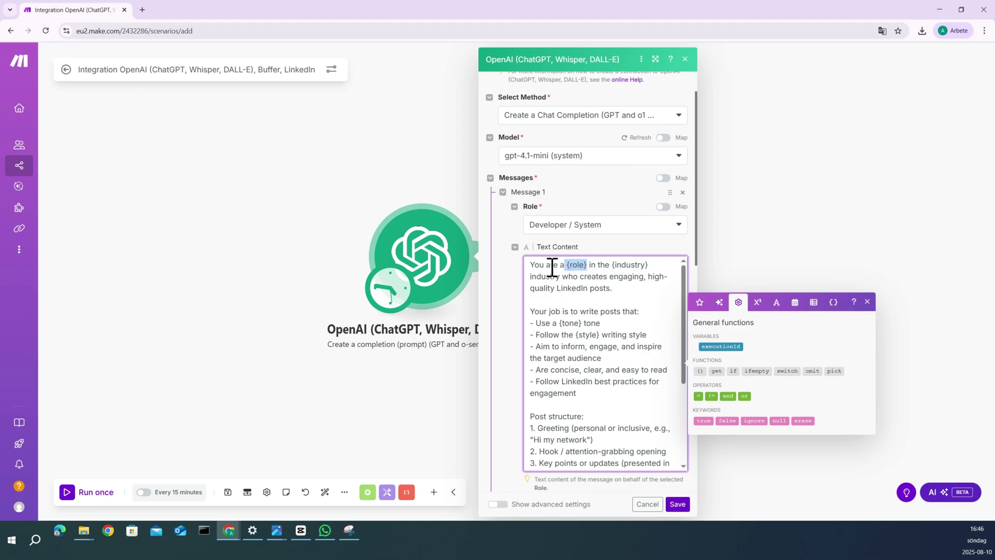
left_click(576, 266)
key("BackSpace")
key("BackSpace")
key("BackSpace")
key("BackSpace")
key("BackSpace")
key("BackSpace")
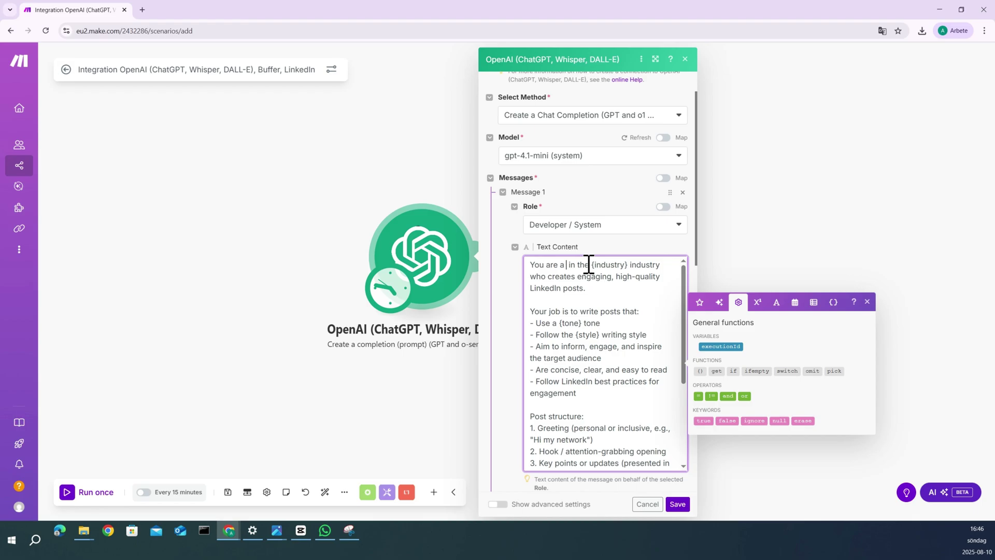
type("AI A")
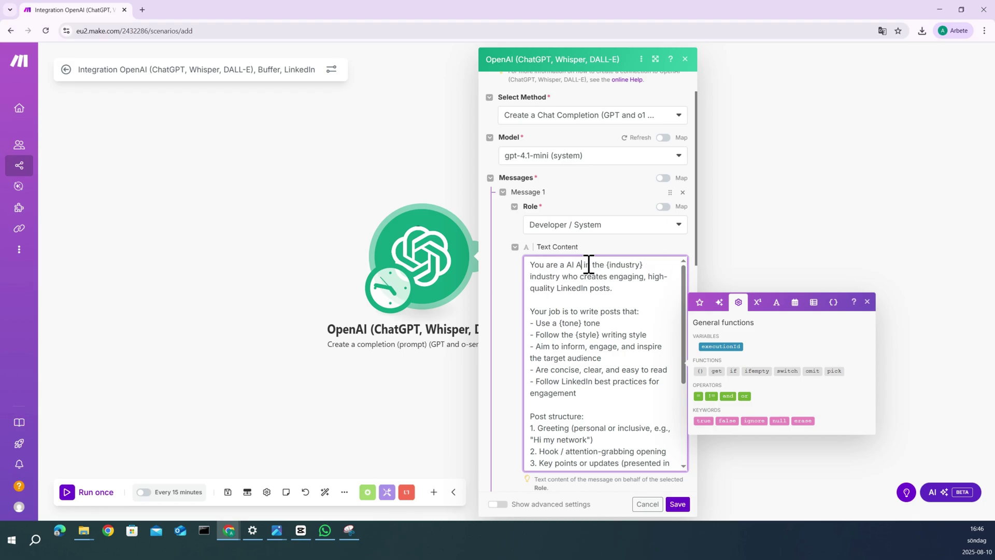
type("utomation")
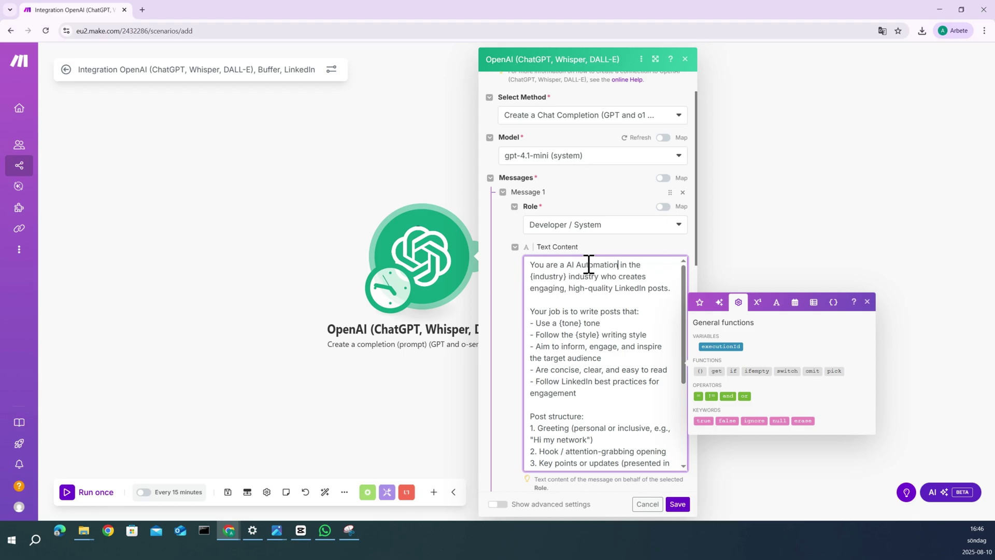
type(" consultant")
Replace the {industry} placeholder in the Message 1 text with "finance and tech".
double_click(574, 280)
left_click(574, 280)
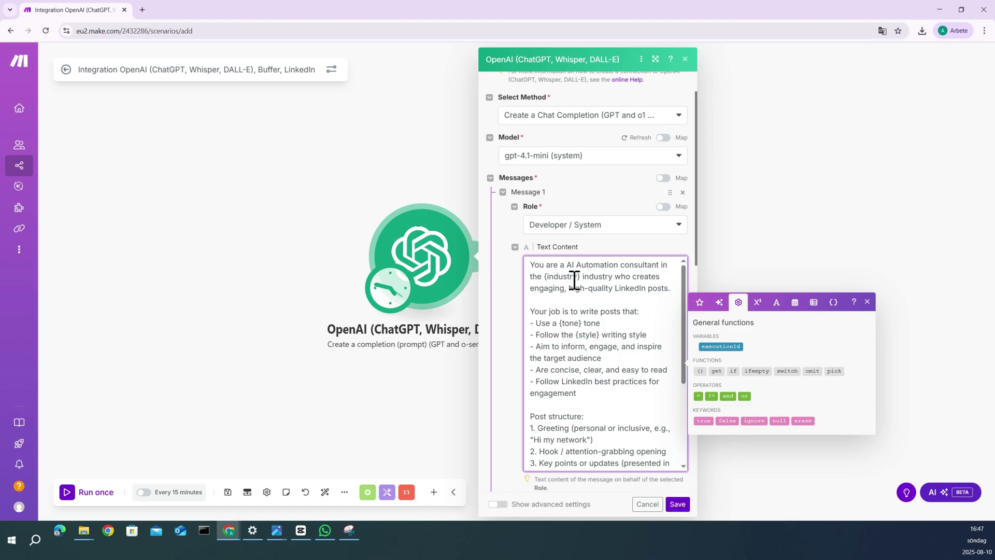
key("BackSpace")
key("BackSpace")
key("BackSpace")
key("BackSpace")
key("BackSpace")
key("BackSpace")
key("BackSpace")
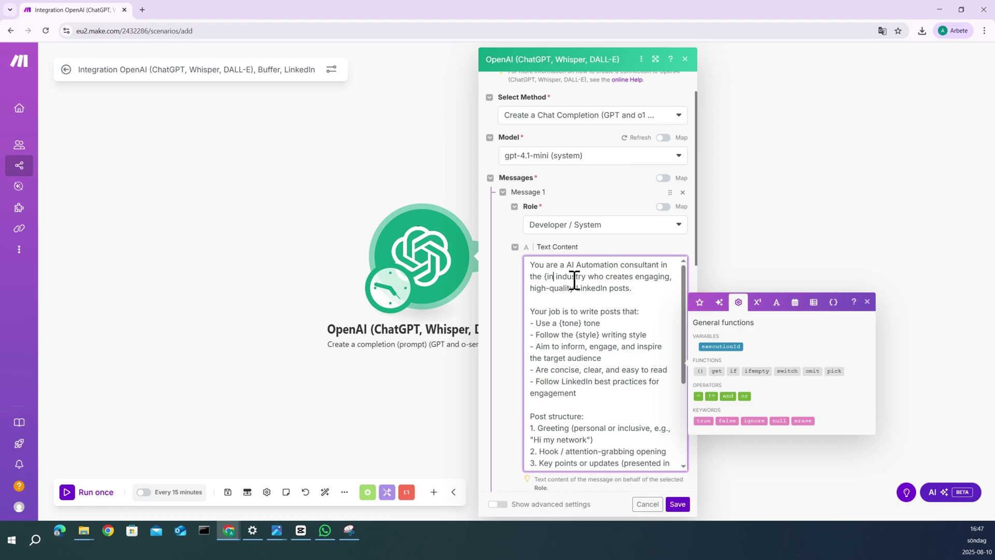
key("BackSpace")
key("BackSpace")
key("BackSpace")
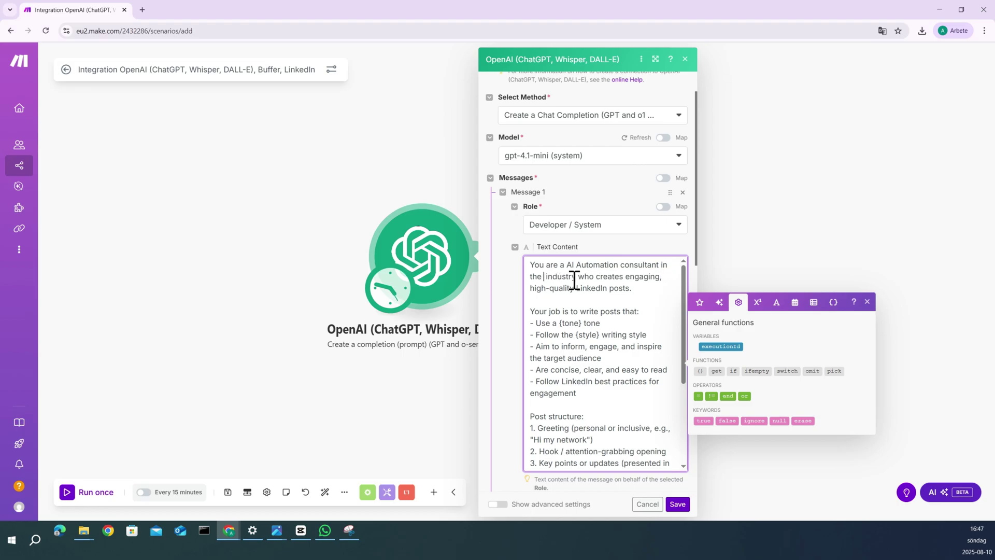
type("finance ")
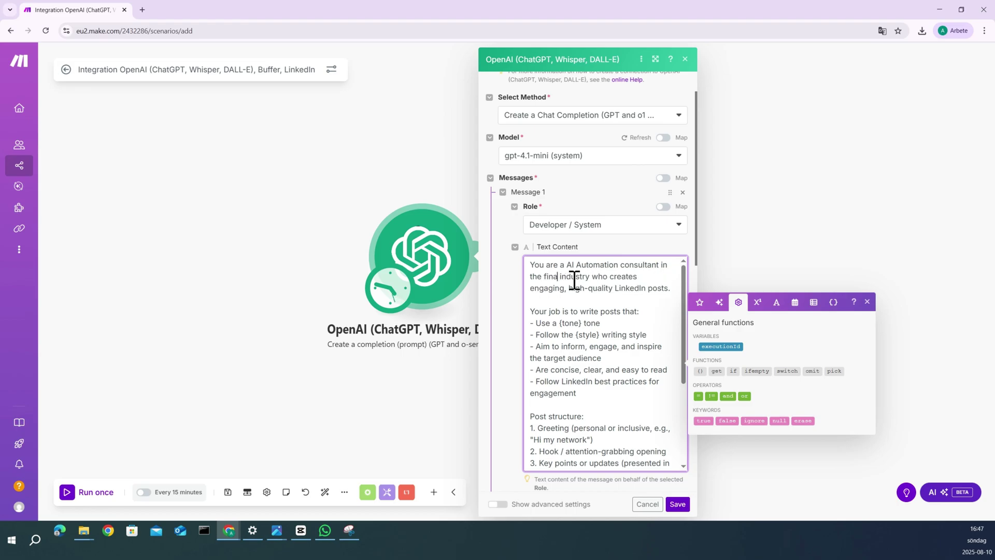
type("{in")
type("d tech")
Replace the {tone} placeholder in the Message 1 text with "friendly".
left_click(588, 311)
scroll(588, 309, "down", 1)
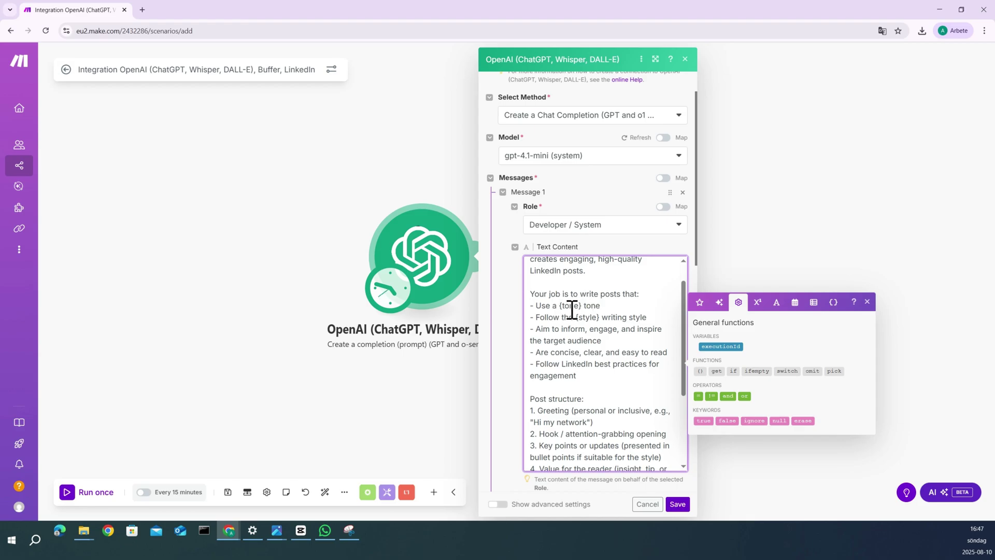
triple_click(572, 310)
left_click(573, 310)
key("BackSpace")
key("BackSpace")
key("BackSpace")
key("BackSpace")
key("BackSpace")
key("BackSpace")
type("friendly")
Replace the {style} placeholder before "writing style" in the Message 1 text with "frinedly".
double_click(586, 318)
left_click(597, 321)
key("BackSpace")
key("BackSpace")
key("BackSpace")
key("BackSpace")
key("BackSpace")
key("BackSpace")
type("friendly")
Review the full Message 1 prompt, including its post structure and the rules for every post.
scroll(606, 358, "down", 3)
scroll(606, 357, "down", 5)
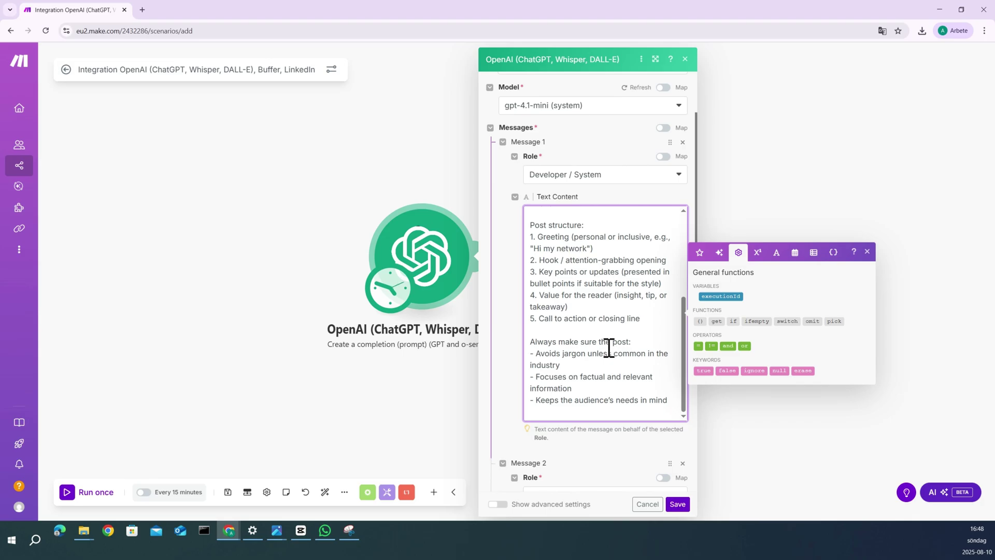
scroll(609, 348, "up", 4)
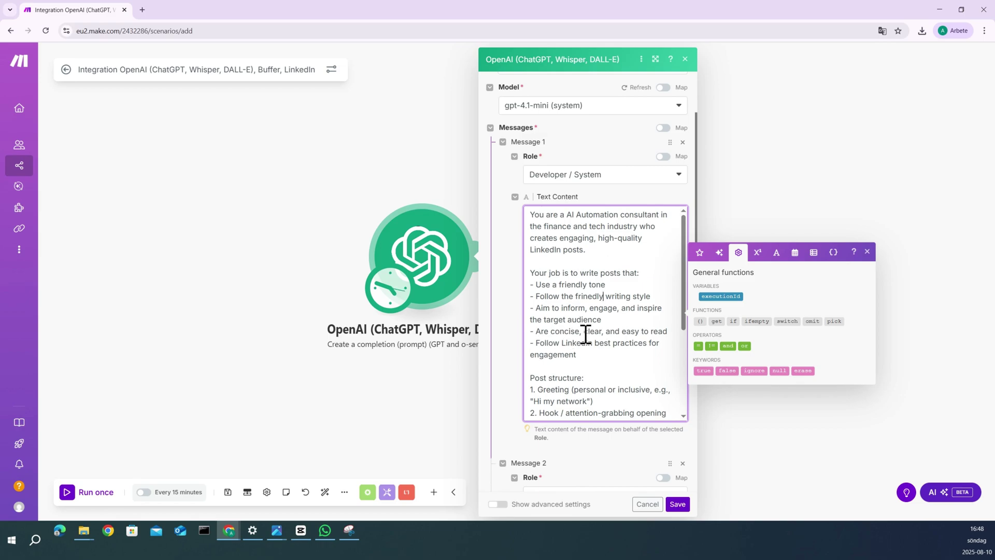
scroll(586, 334, "up", 1)
scroll(586, 334, "down", 1)
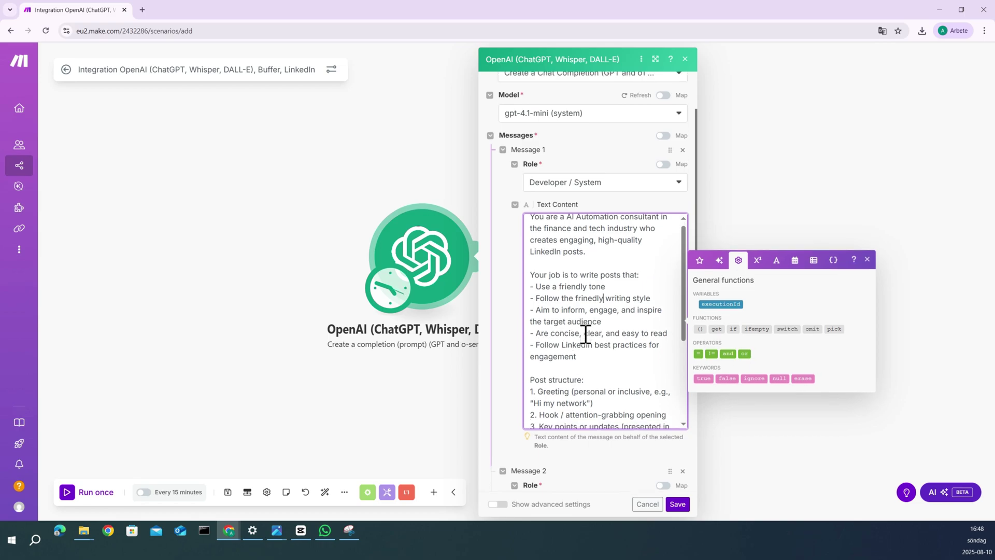
scroll(585, 334, "down", 1)
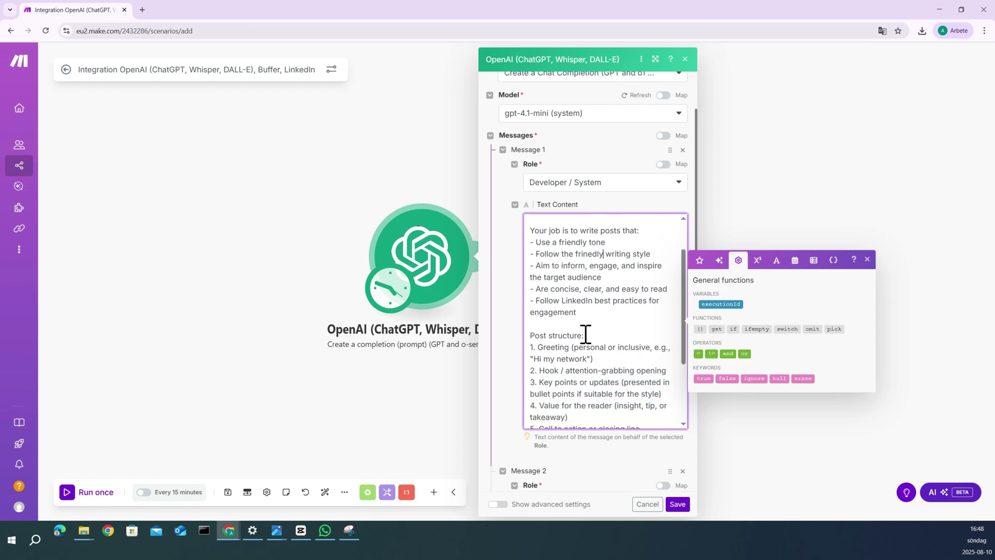
scroll(577, 384, "down", 1)
left_click(503, 366)
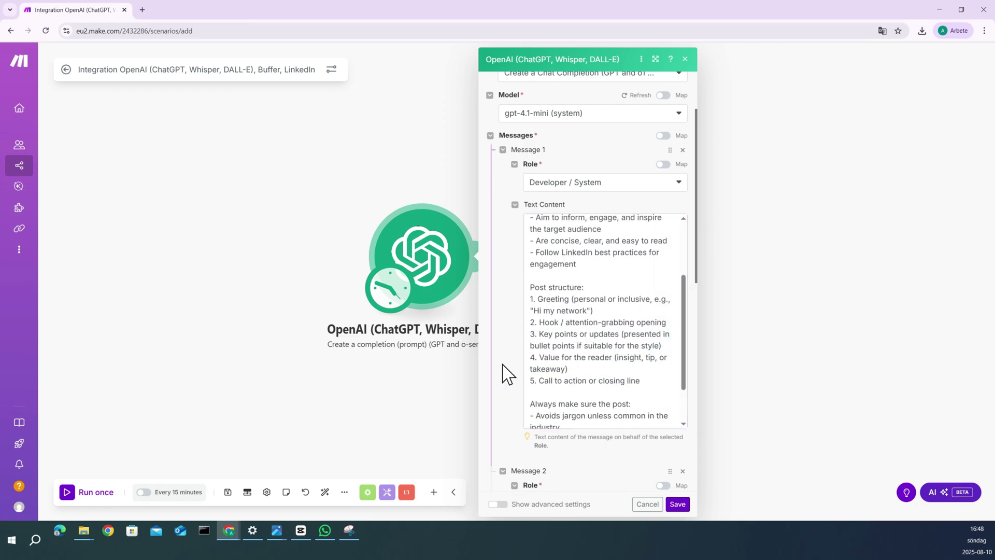
Replace the {product_or_topic} placeholder in the text content of Message 2 with "AI Automation".
scroll(608, 456, "down", 3)
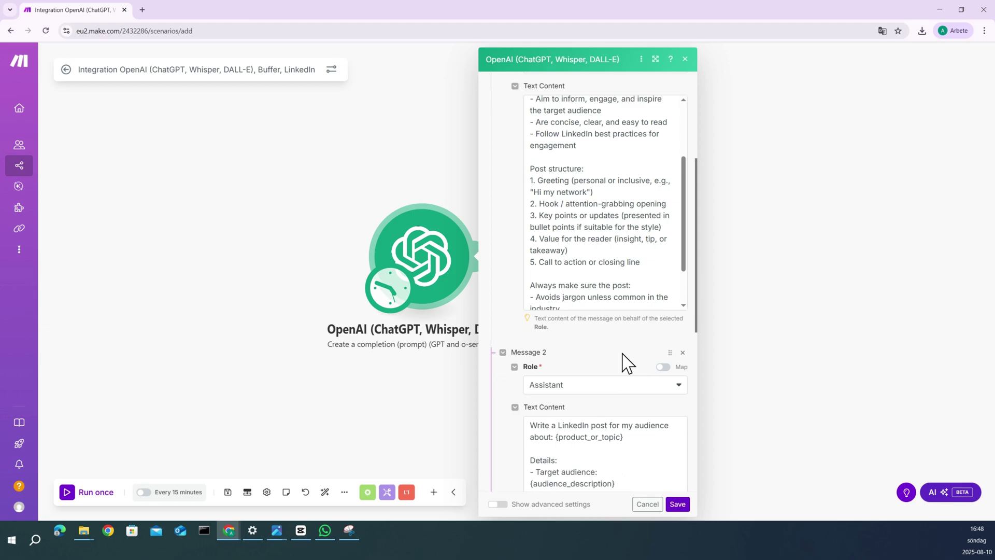
scroll(623, 357, "down", 2)
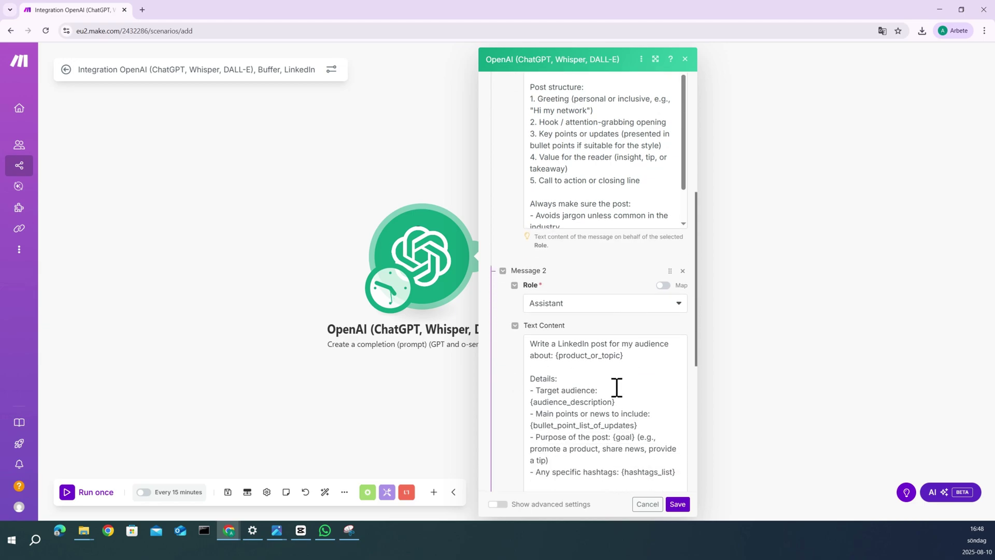
scroll(615, 387, "down", 1)
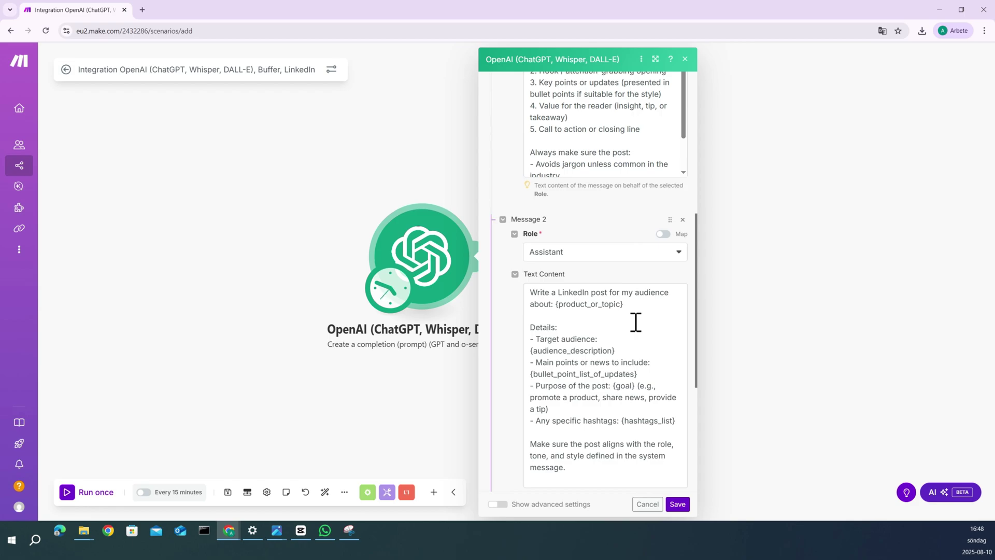
left_click(625, 306)
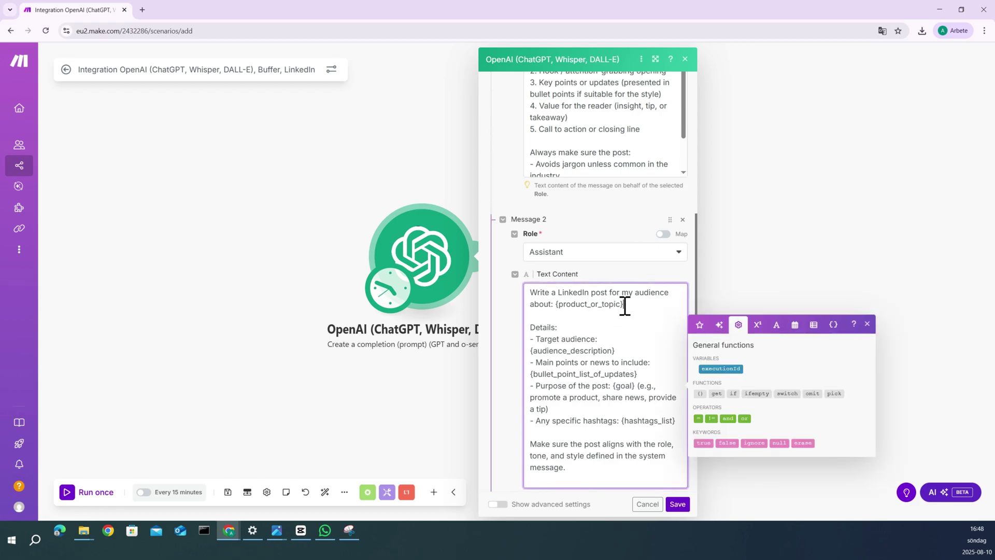
key("BackSpace")
key("BackSpace")
key("BackSpace")
key("BackSpace")
key("BackSpace")
key("BackSpace")
key("BackSpace")
key("BackSpace")
key("BackSpace")
key("BackSpace")
key("BackSpace")
key("BackSpace")
key("BackSpace")
key("BackSpace")
key("BackSpace")
key("BackSpace")
key("BackSpace")
key("BackSpace")
type("AI Automation")
Replace the {audience_description} placeholder in the Message 2 text with "managers, developers, CTO".
scroll(613, 348, "down", 1)
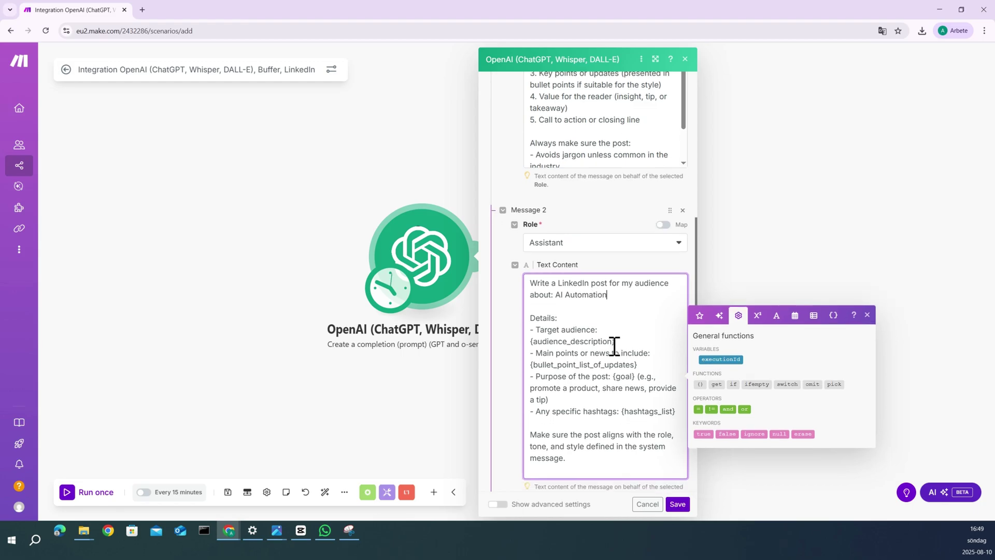
triple_click(589, 324)
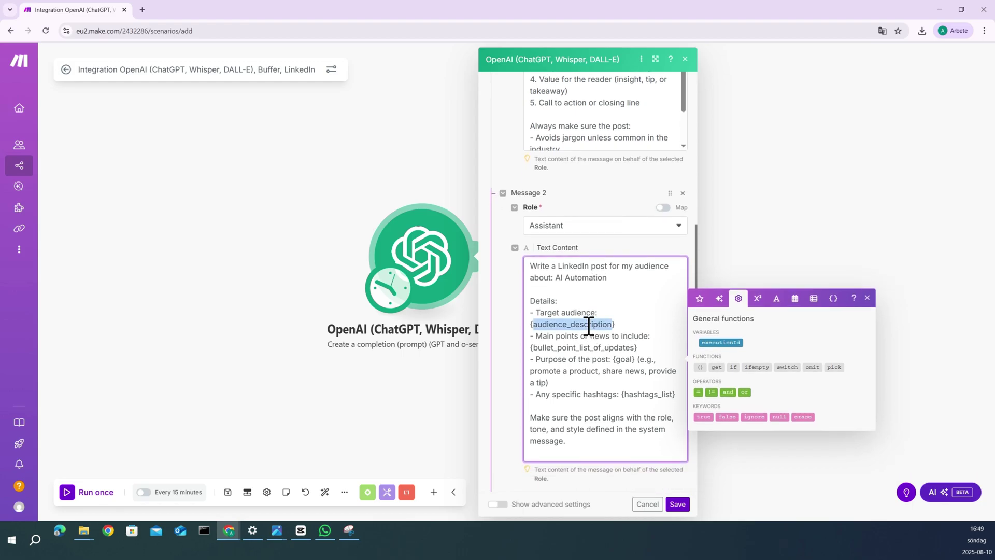
left_click(589, 324)
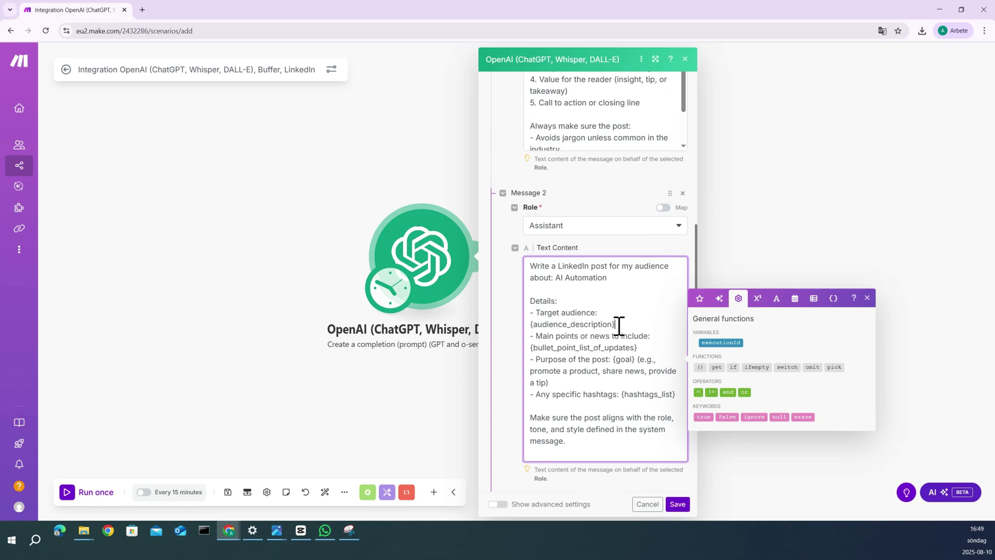
key("BackSpace")
key("BackSpace")
key("BackSpace")
key("BackSpace")
key("BackSpace")
key("BackSpace")
key("BackSpace")
key("BackSpace")
key("BackSpace")
key("BackSpace")
key("BackSpace")
key("BackSpace")
key("BackSpace")
key("BackSpace")
key("BackSpace")
key("BackSpace")
key("BackSpace")
key("BackSpace")
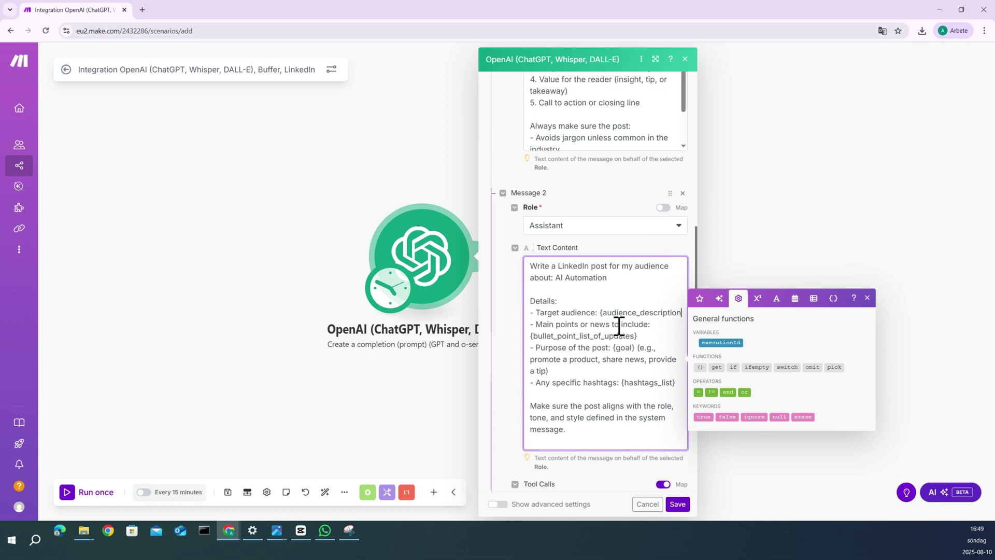
key("BackSpace")
key("BackSpace")
key("BackSpace")
key("BackSpace")
type("managers, developers, CTO")
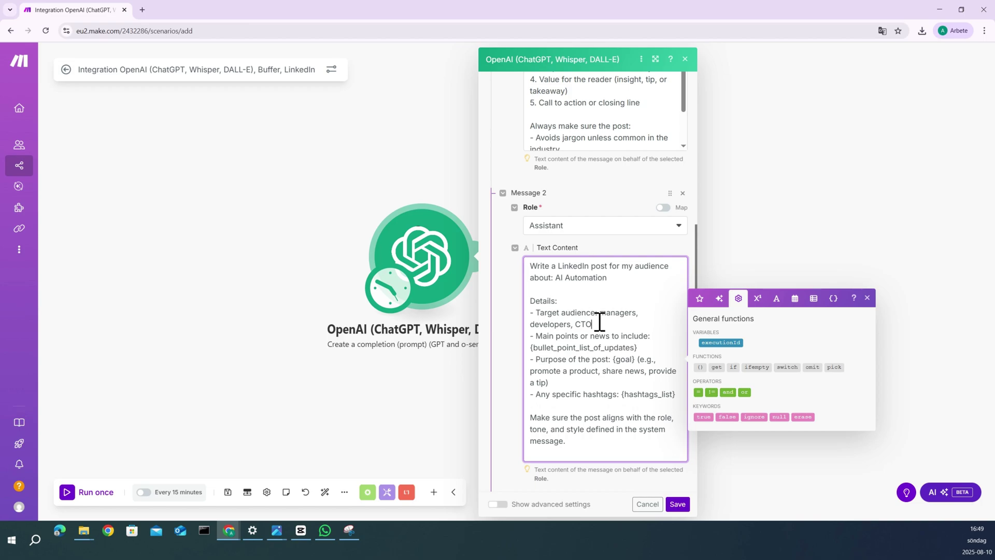
Replace the {bullet_point_list_of_updates} placeholder in the Message 2 text with "ai automation, ai".
scroll(556, 355, "down", 1)
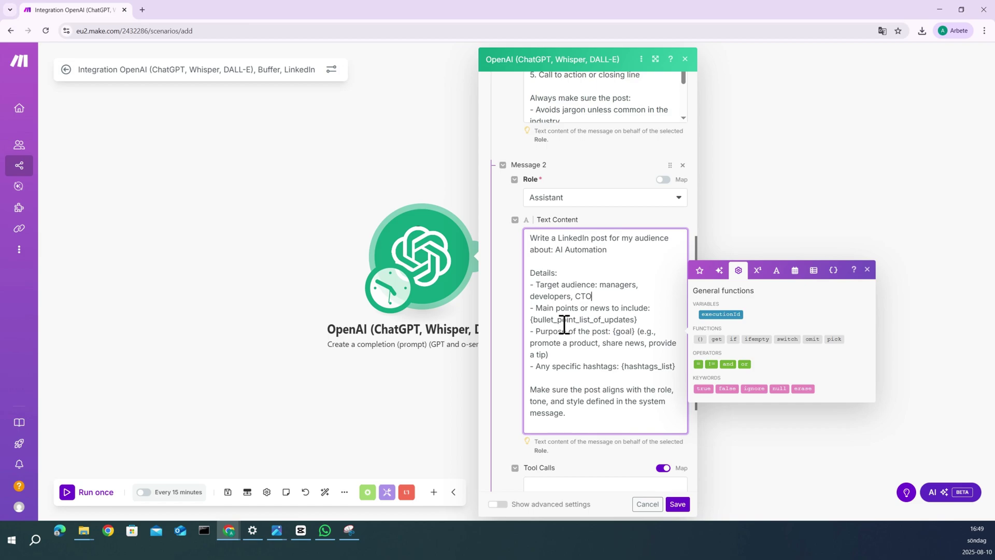
left_click(639, 321)
type("tion, ai")
Replace the {goal} placeholder and its bracketed examples in the Message 2 purpose line with "share news".
scroll(626, 335, "down", 1)
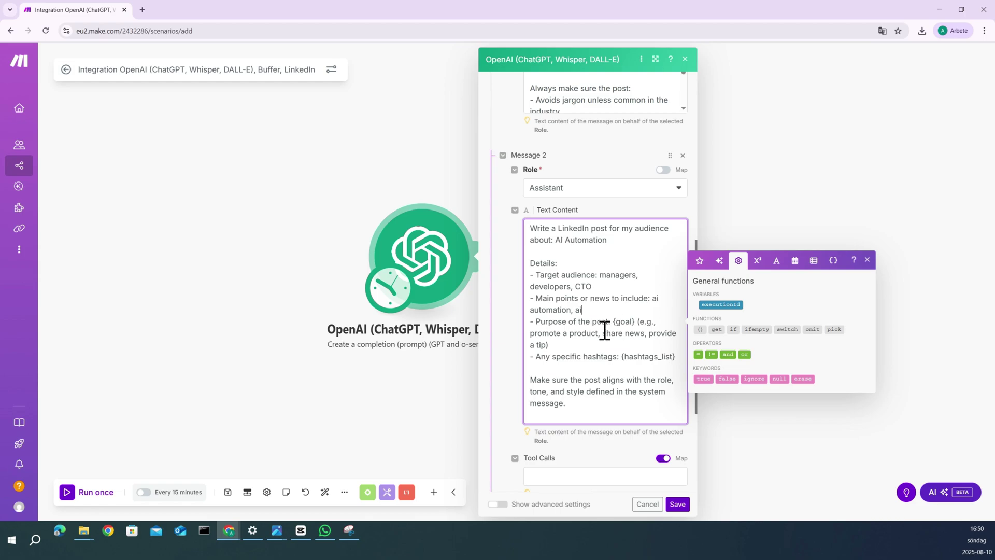
left_click_drag(602, 332, 645, 334)
key("ctrl+c")
key("BackSpace")
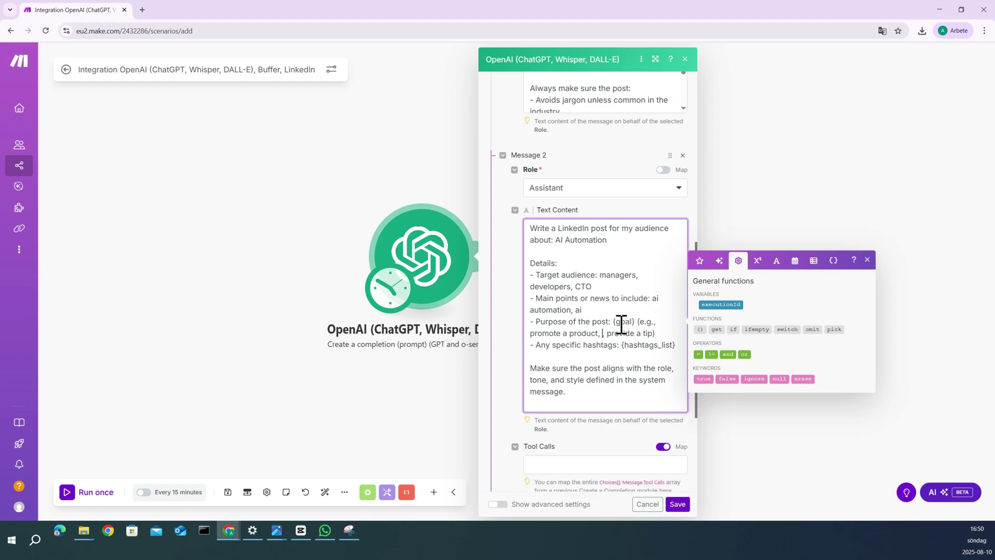
left_click_drag(613, 322, 659, 335)
key("ctrl+v")
key("BackSpace")
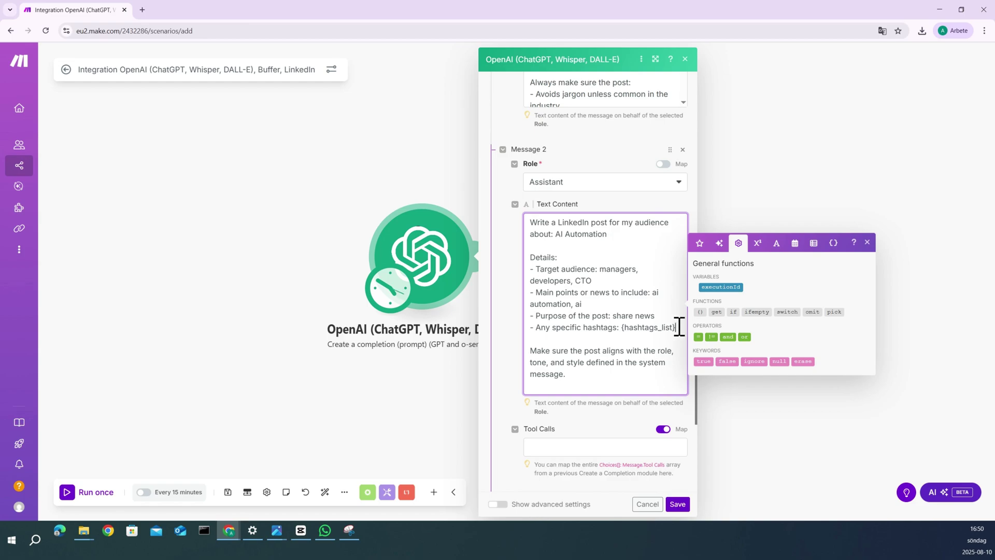
Replace the {hashtags_list} placeholder in the Message 2 text with "#ai, #aiautomation, #aiagents".
key("BackSpace")
key("BackSpace")
key("BackSpace")
key("BackSpace")
key("BackSpace")
key("BackSpace")
key("BackSpace")
key("BackSpace")
key("BackSpace")
key("BackSpace")
key("BackSpace")
key("BackSpace")
key("BackSpace")
key("BackSpace")
key("BackSpace")
type("@")
key("BackSpace")
type("\"")
type("#")
type("ai, ")
type("#ai")
type("automation")
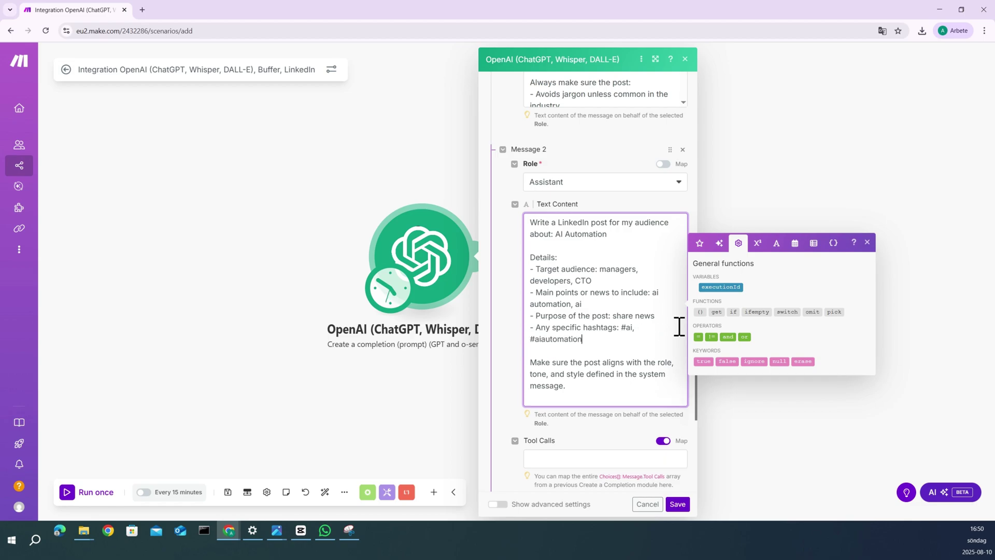
type(", #aiagents")
Check the Max Completion Tokens setting and save the OpenAI module.
scroll(641, 365, "down", 1)
left_click(501, 426)
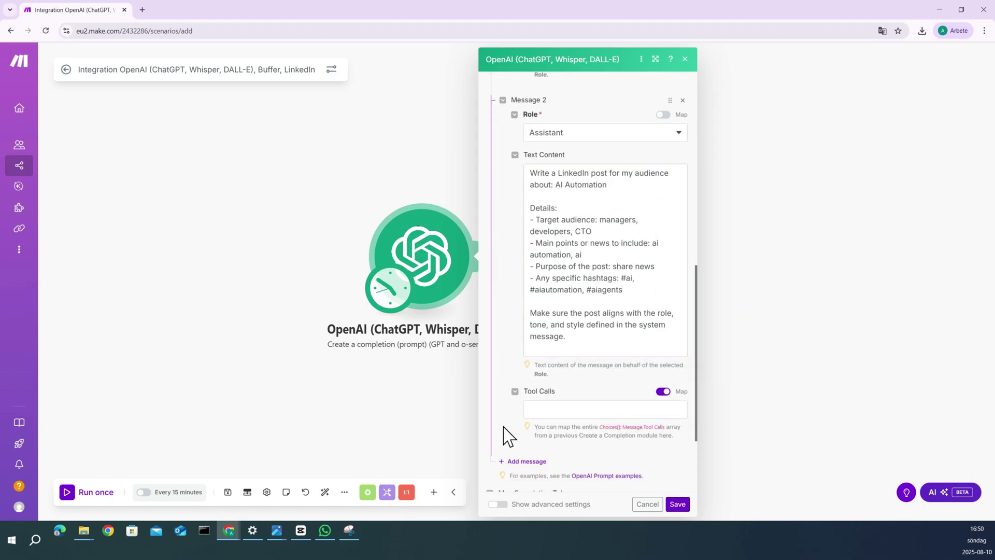
scroll(574, 417, "down", 3)
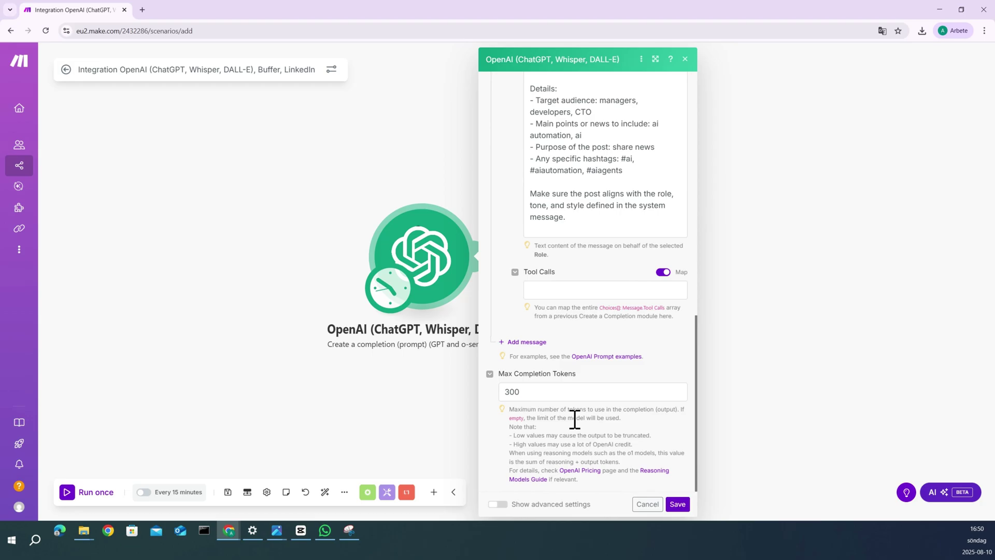
scroll(575, 421, "up", 1)
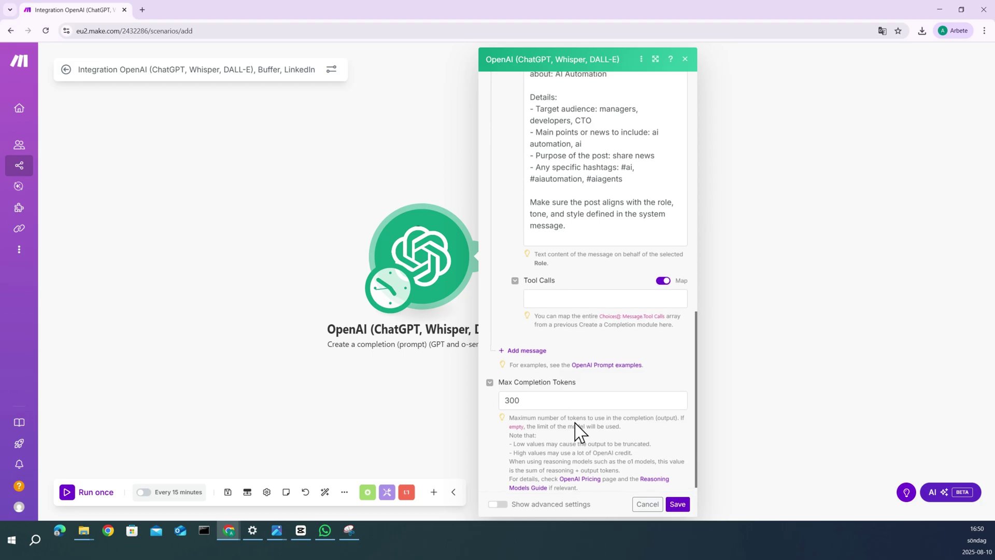
left_click(676, 508)
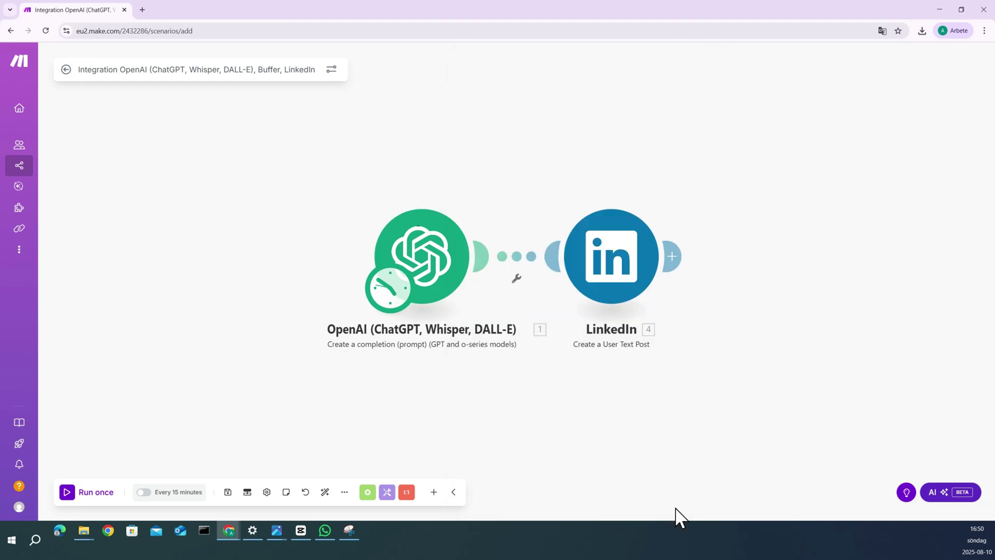
Open the LinkedIn module and review its connection, content, visibility and feed distribution settings.
left_click(625, 276)
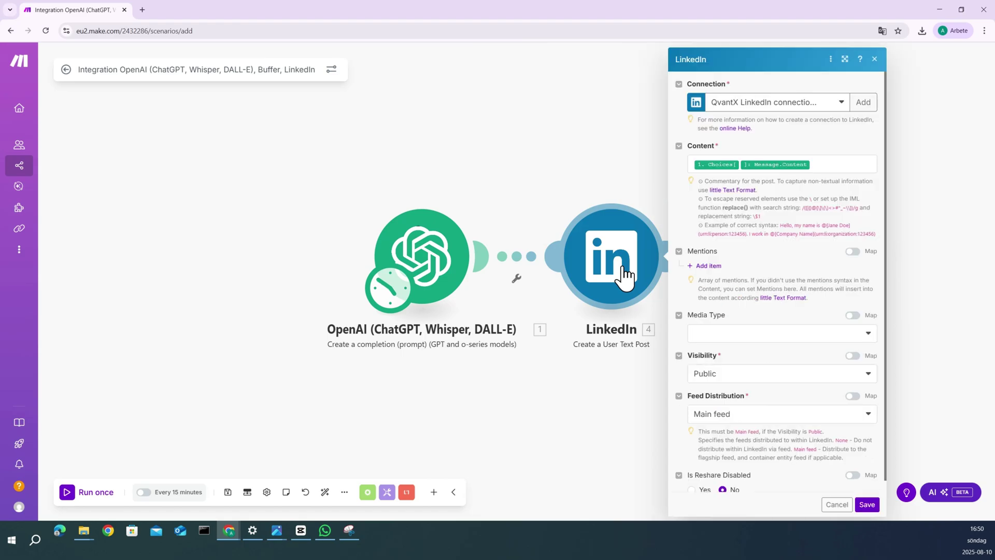
scroll(775, 361, "down", 1)
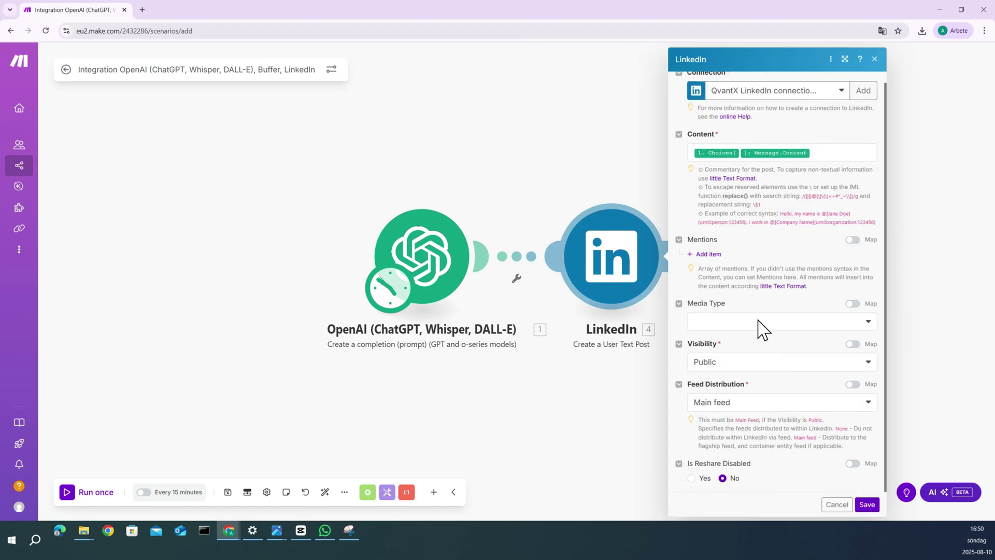
scroll(762, 277, "up", 1)
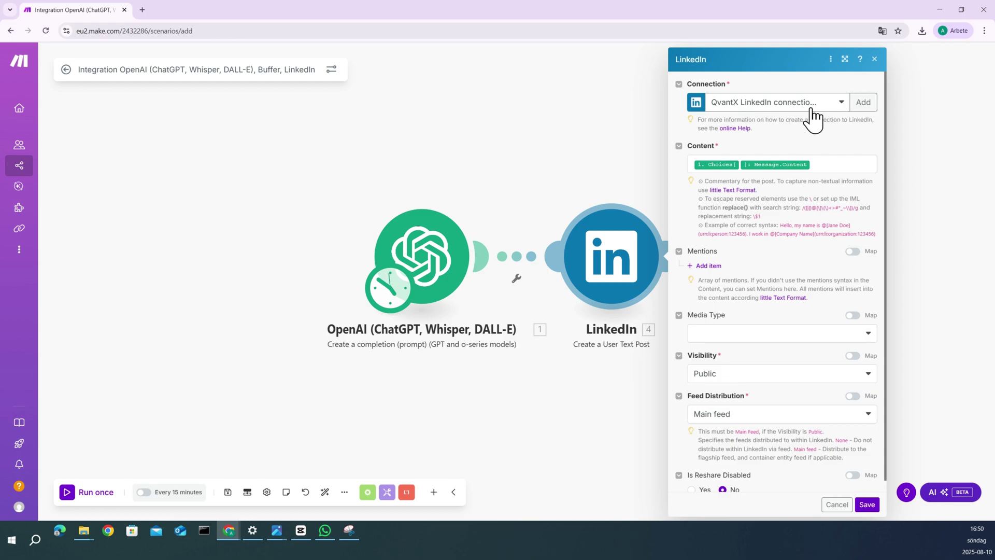
Try to add a connection of type LinkedIn with the name "My LinkedIn connection".
left_click(864, 104)
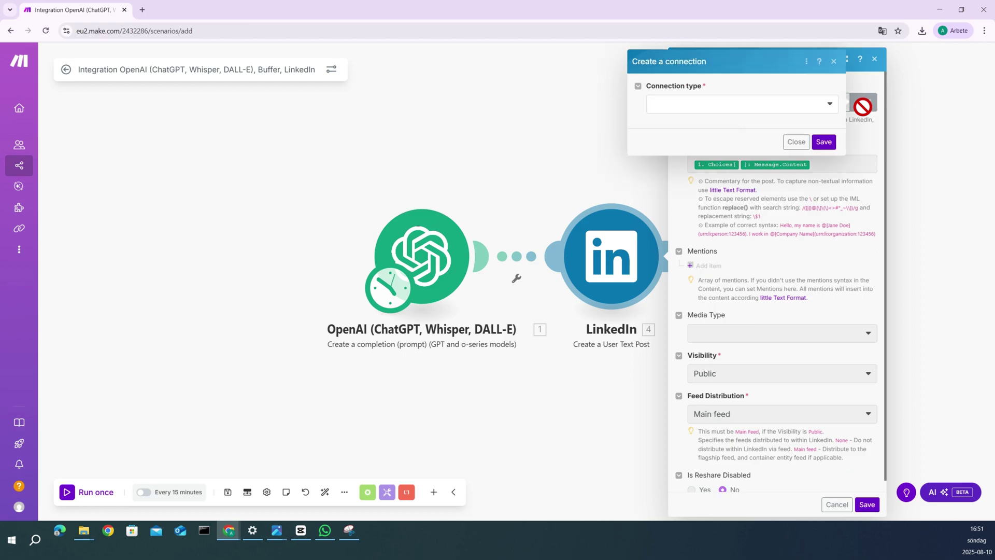
left_click(744, 110)
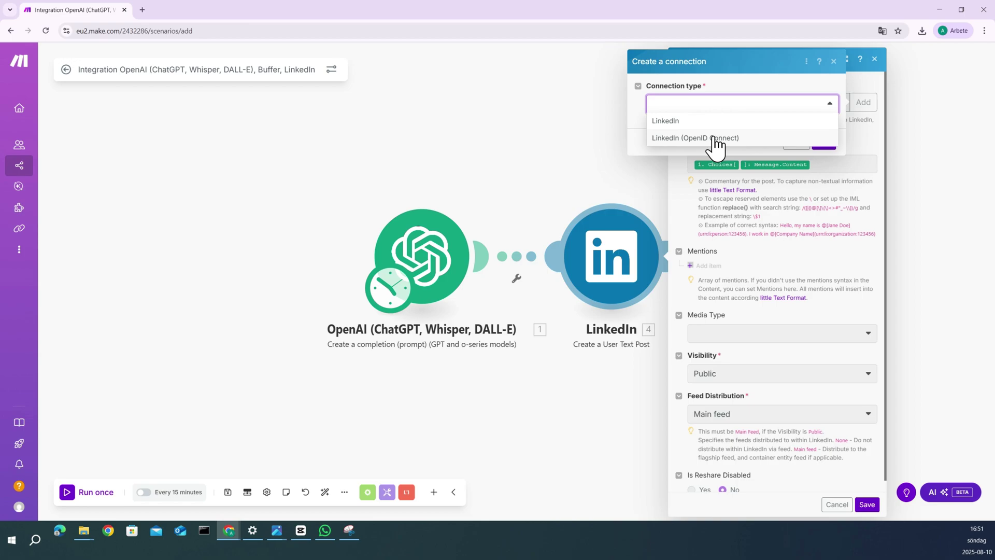
left_click(697, 123)
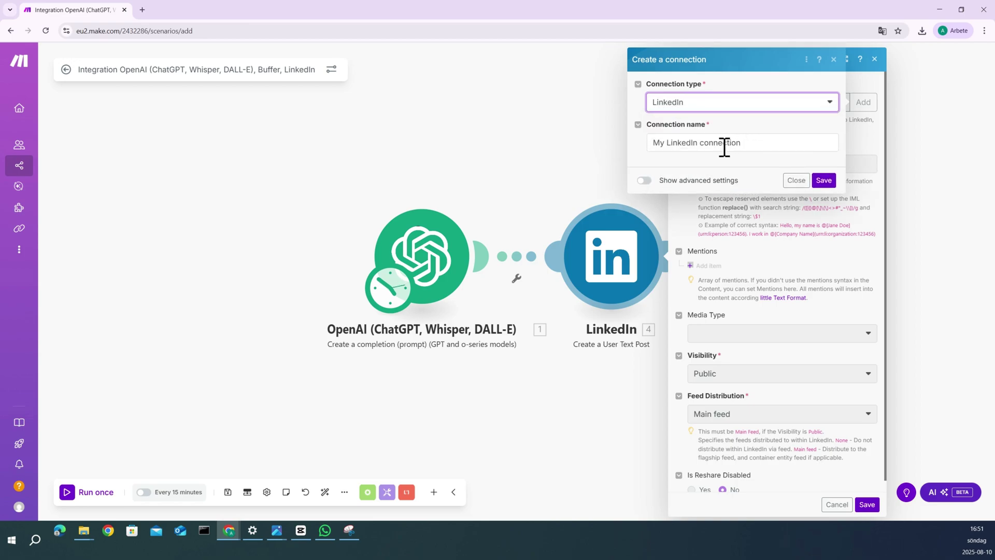
left_click(747, 146)
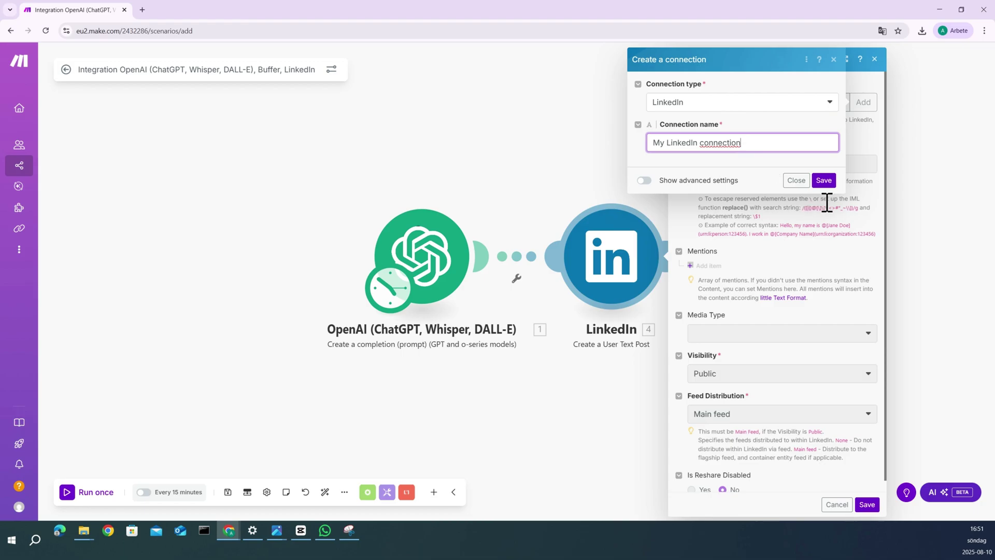
left_click(824, 180)
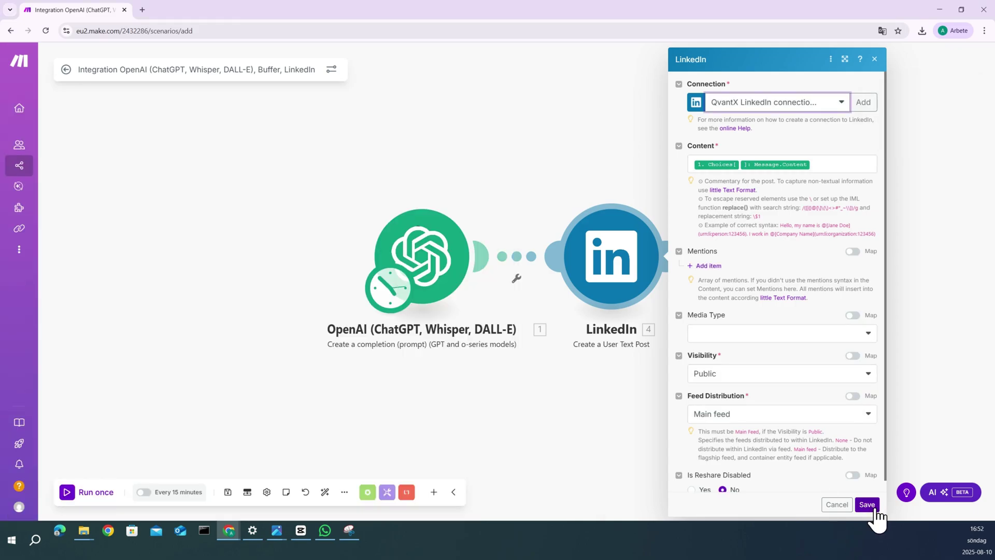
Save the LinkedIn module settings and save the whole scenario.
left_click(874, 509)
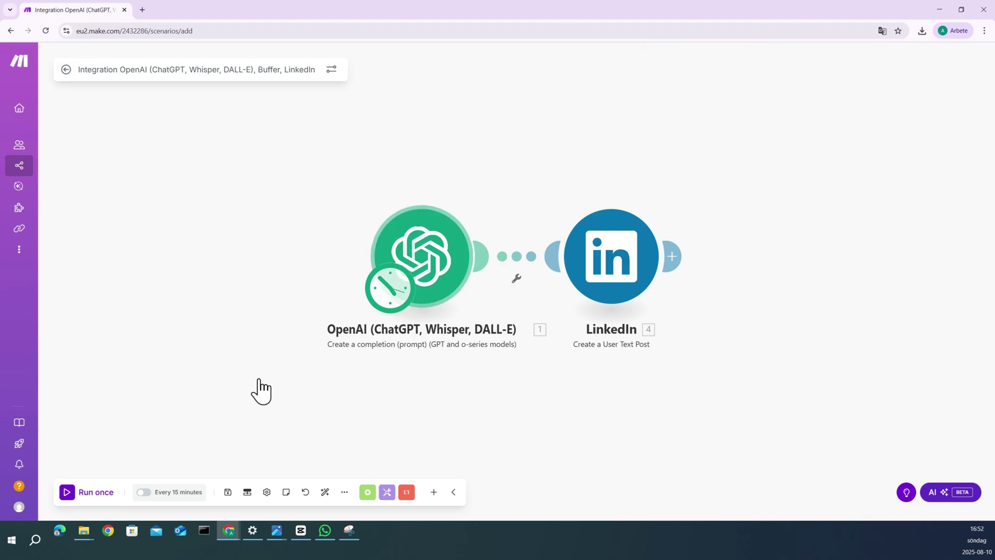
left_click(111, 498)
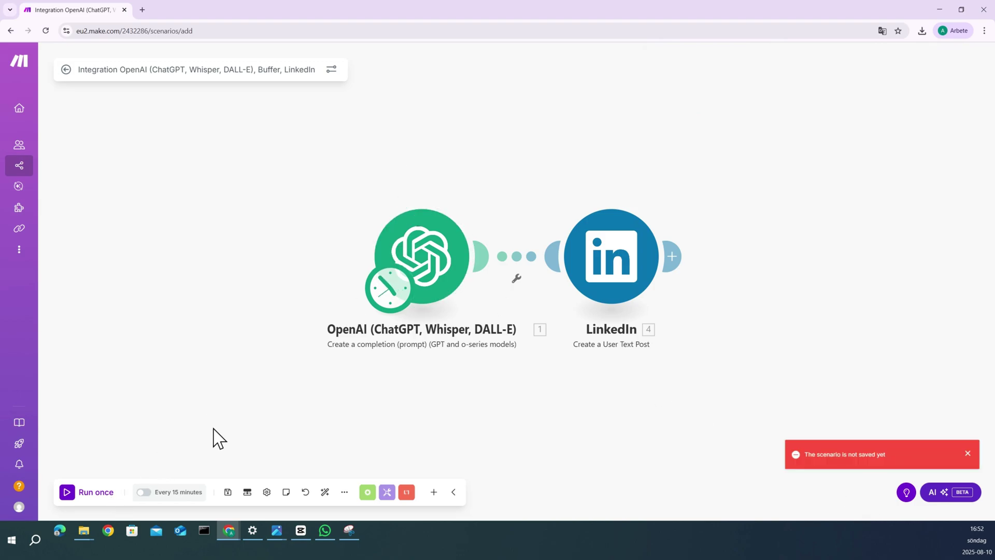
left_click(227, 493)
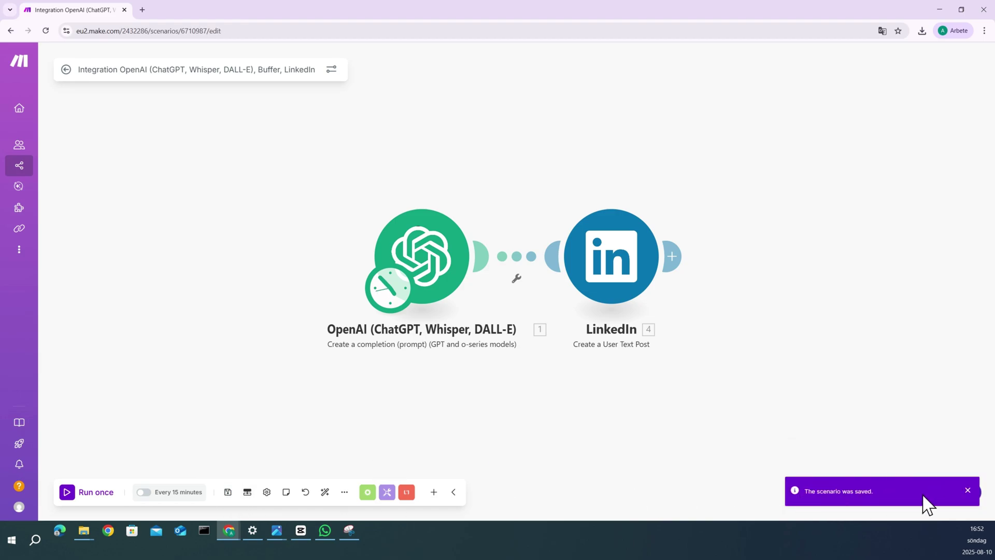
Activate scheduling and set the scenario to run on days of the week, every Tuesday at 17:00, saving the schedule.
left_click(145, 493)
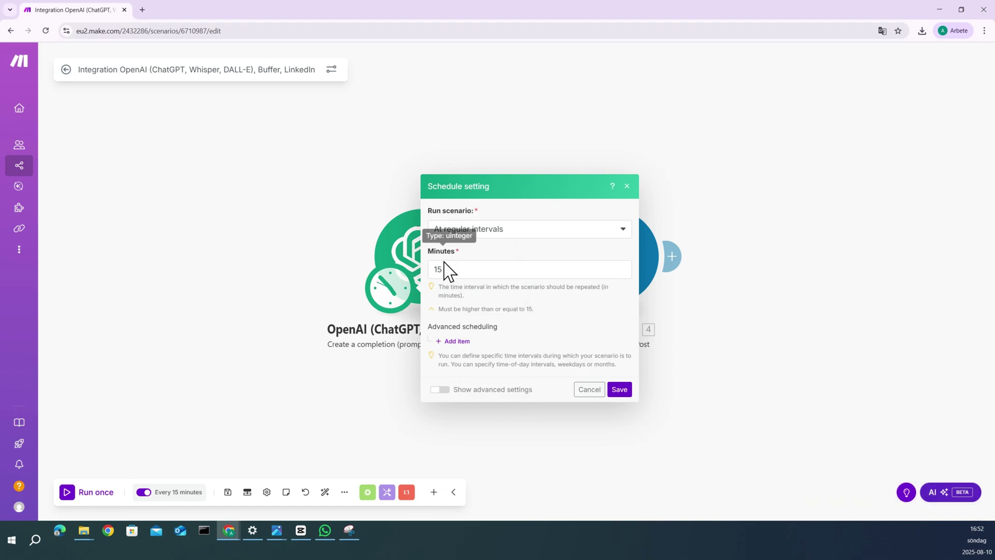
left_click(624, 236)
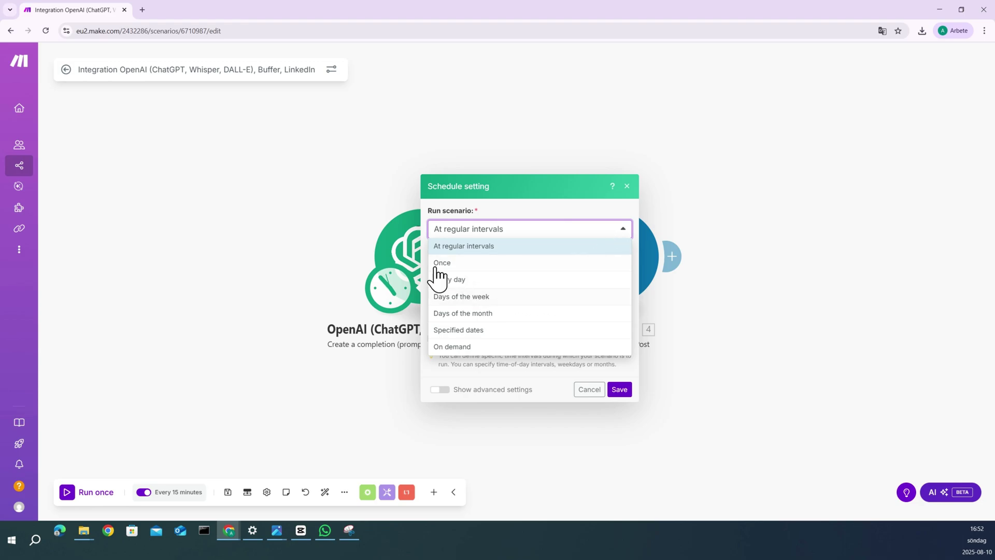
left_click(474, 297)
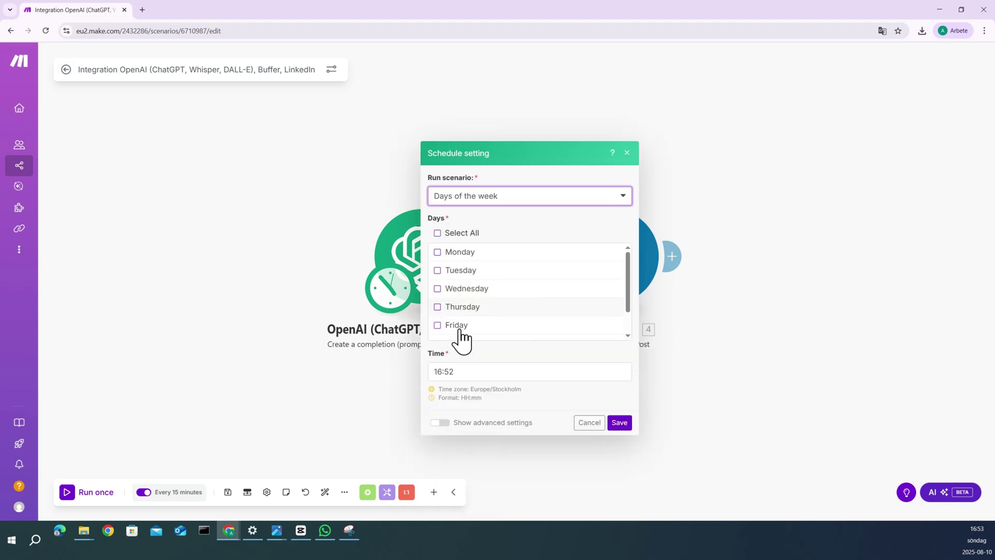
left_click(455, 272)
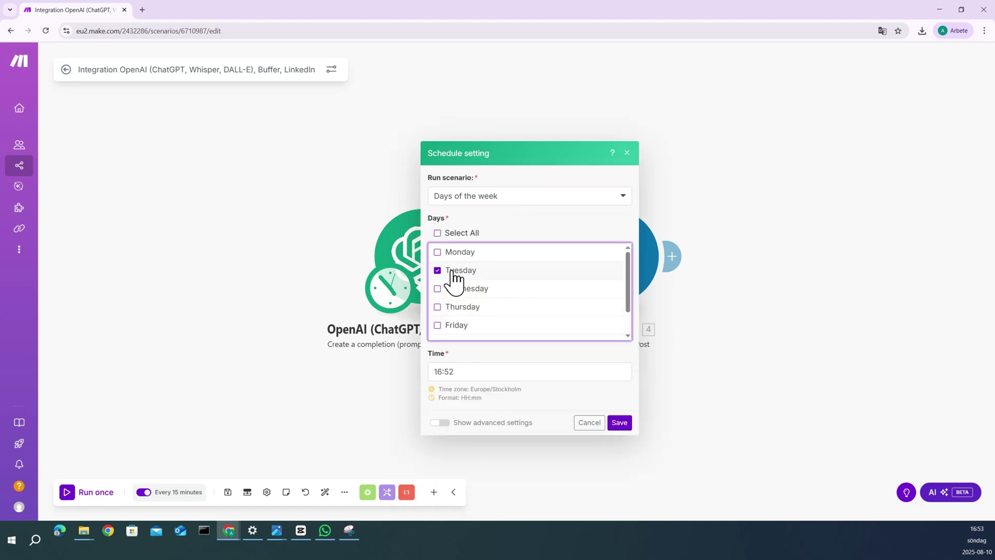
left_click(465, 373)
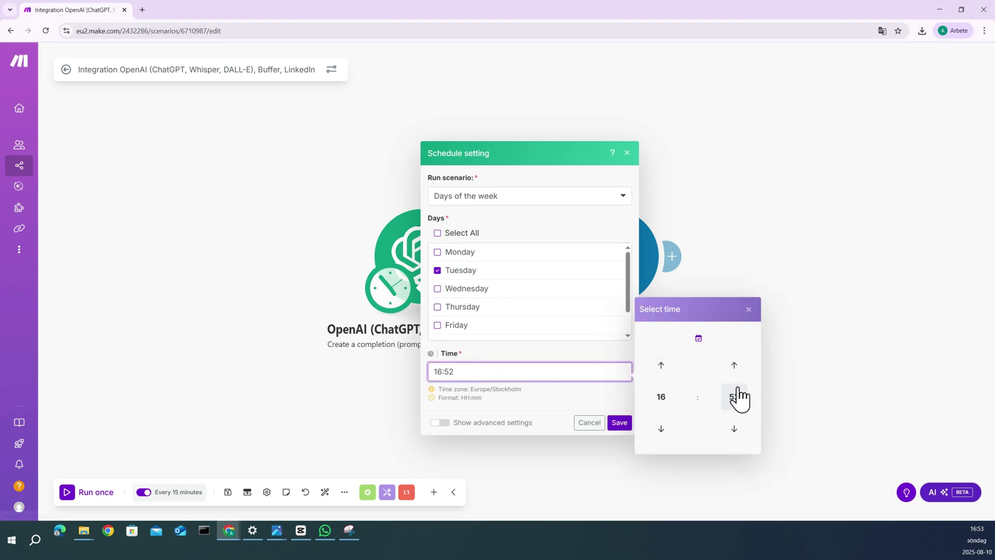
left_click(734, 365)
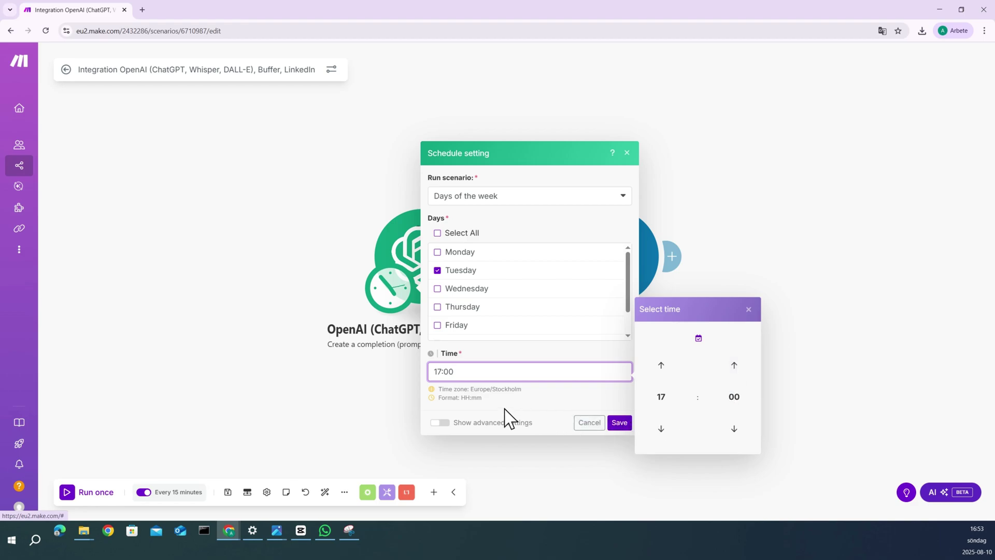
left_click(553, 403)
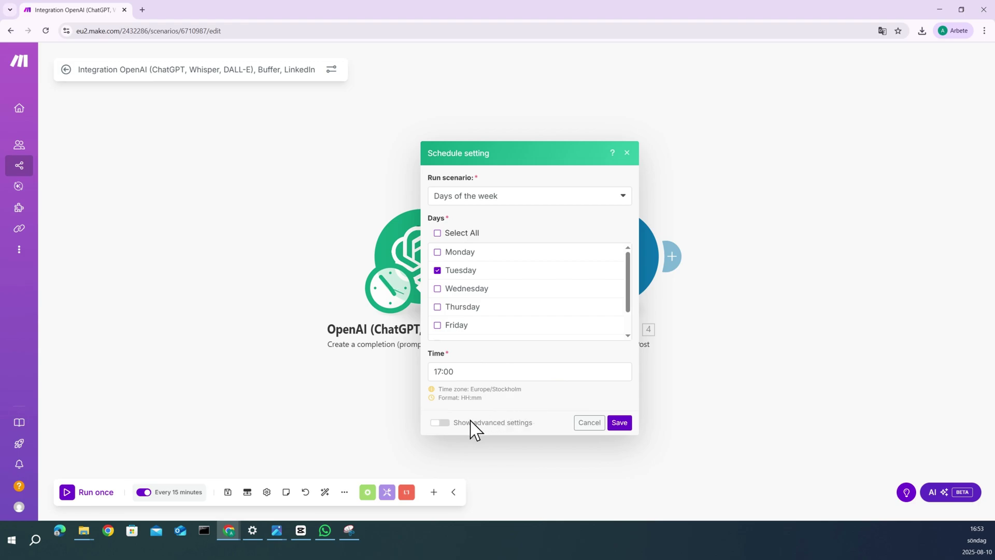
left_click(619, 424)
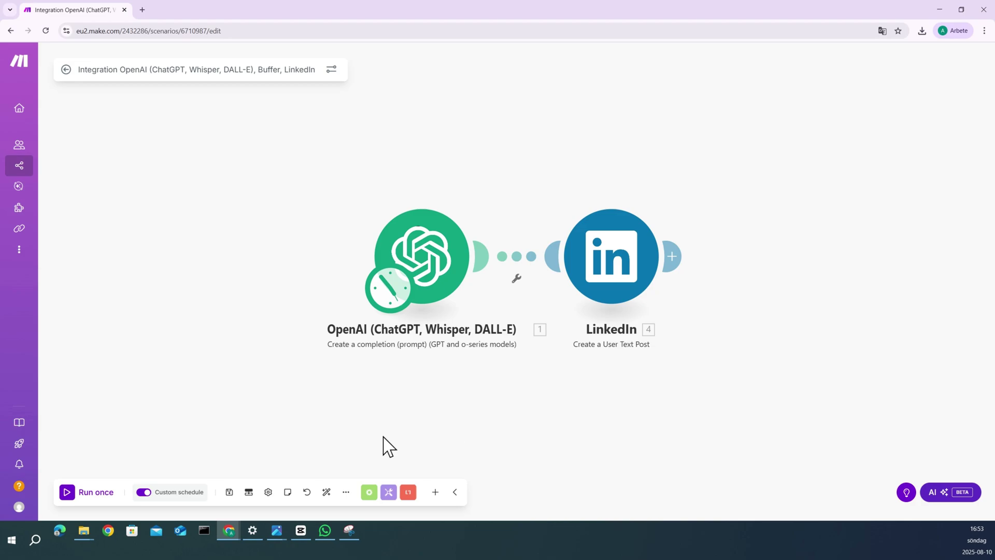
Run the whole OpenAI-to-LinkedIn scenario once as a test.
left_click(69, 500)
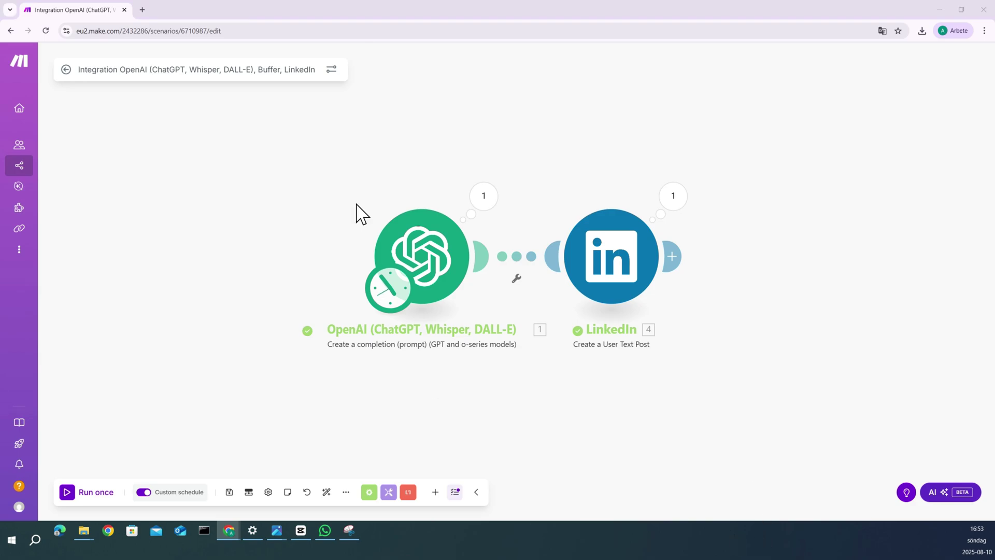
Search the web for "linkedin" in a new browser tab and open the LinkedIn site.
left_click(142, 10)
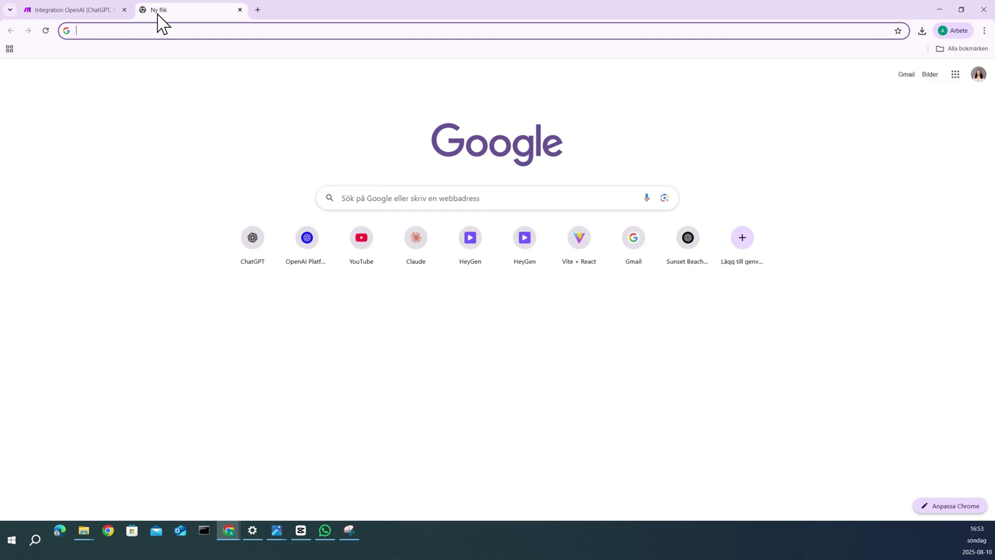
type("linkedin")
key("Return")
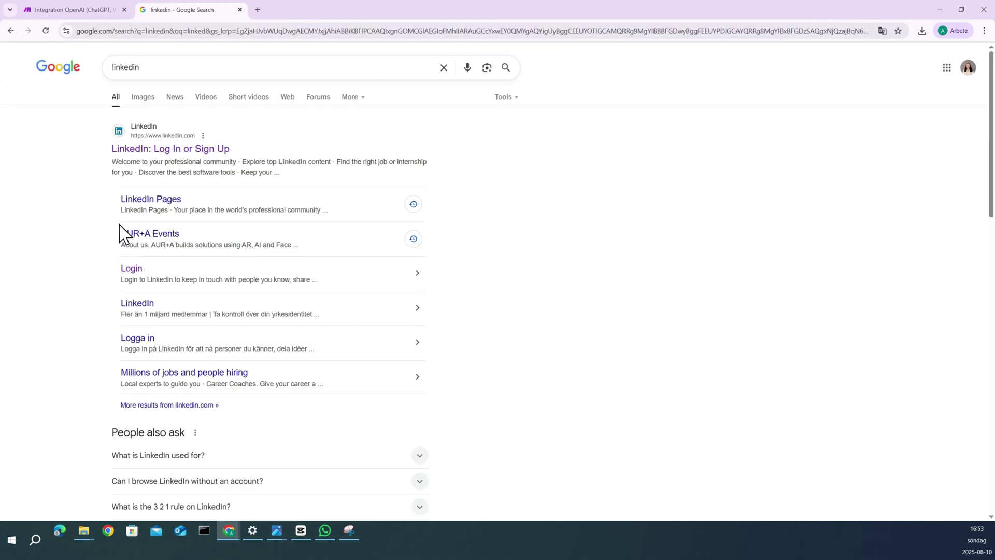
left_click(136, 152)
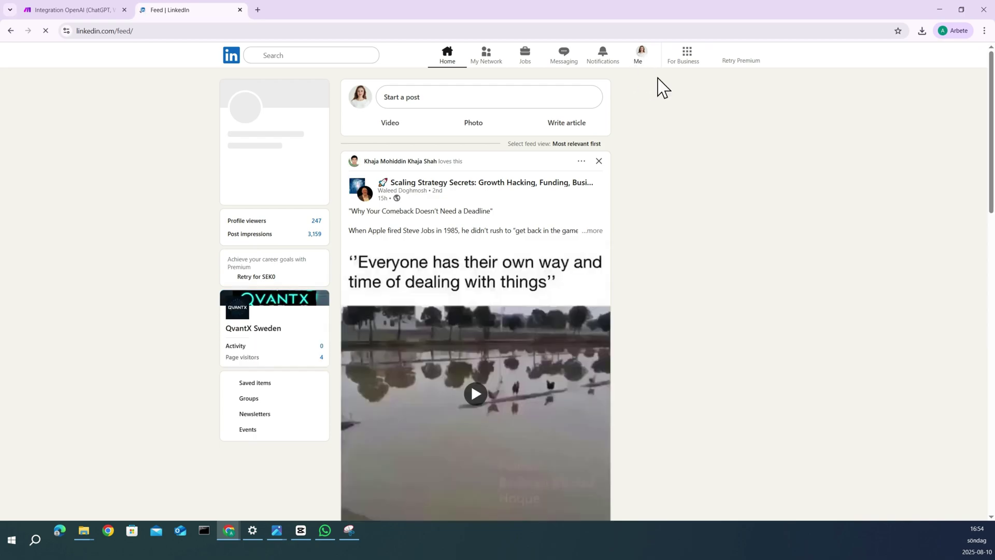
Go to the account's own LinkedIn profile and open the newest post in its Activity section to check the published text.
left_click(641, 55)
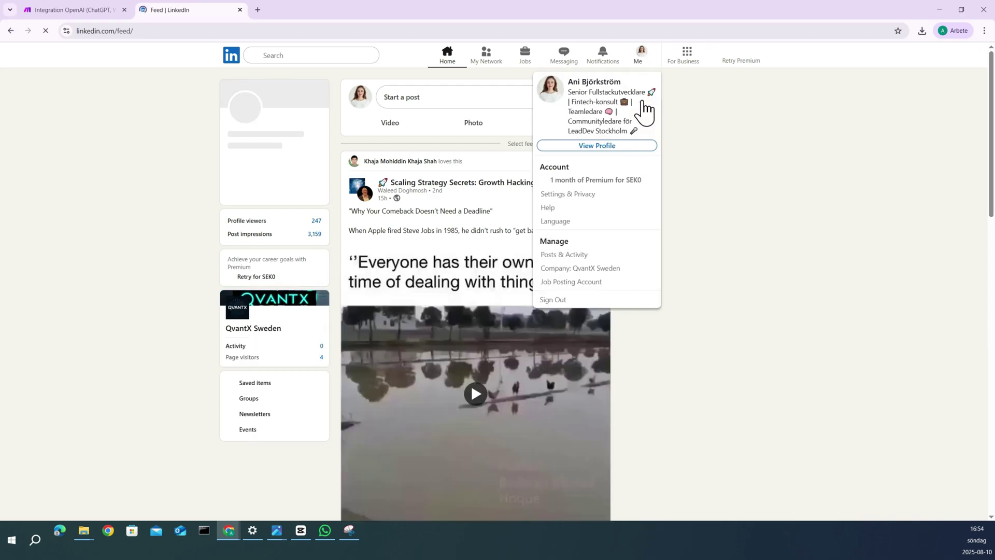
left_click(601, 149)
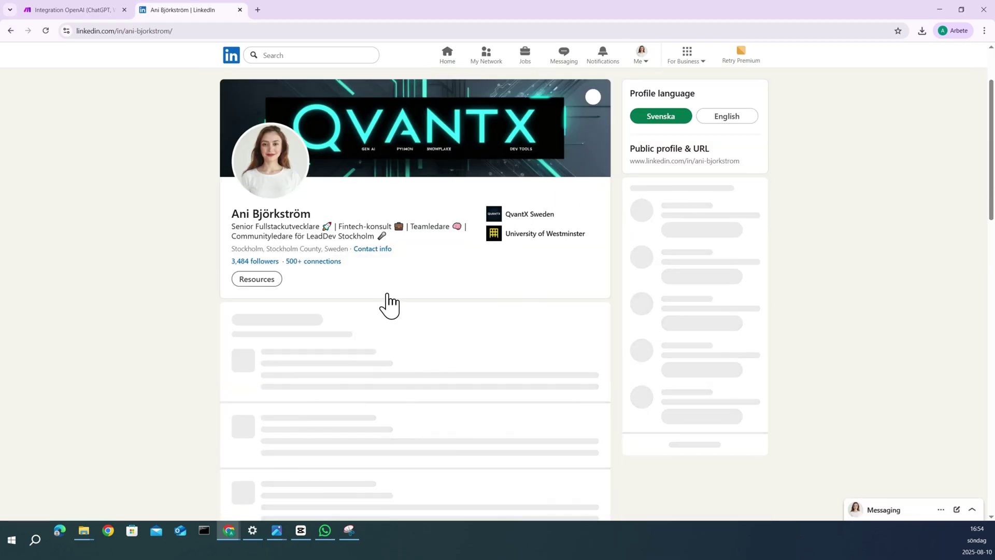
scroll(394, 300, "down", 2)
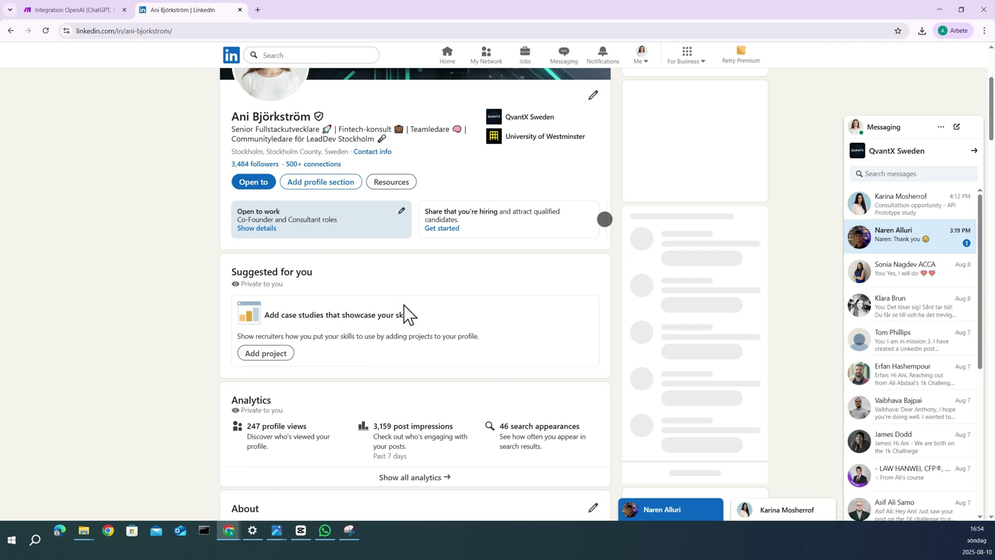
scroll(458, 347, "down", 2)
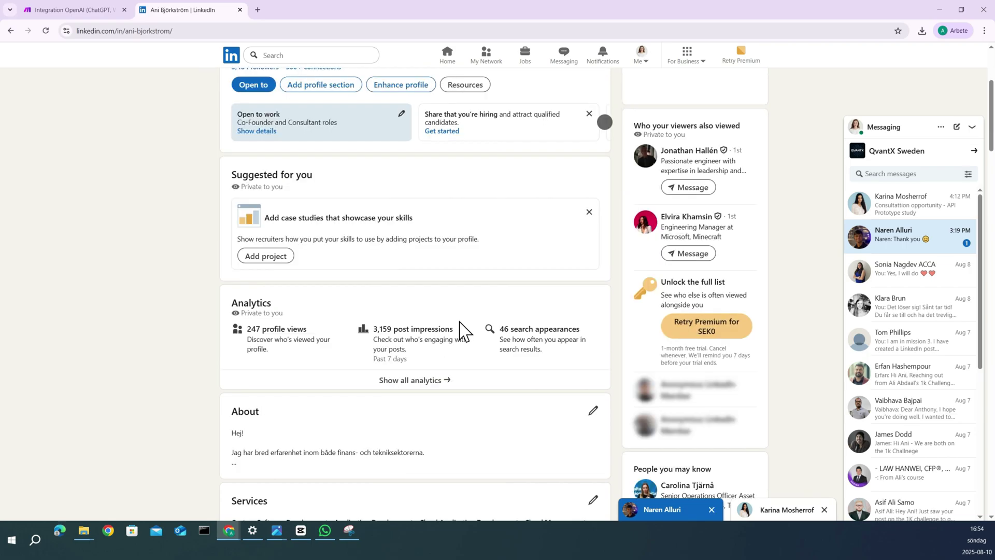
scroll(459, 330, "down", 2)
scroll(459, 330, "down", 2)
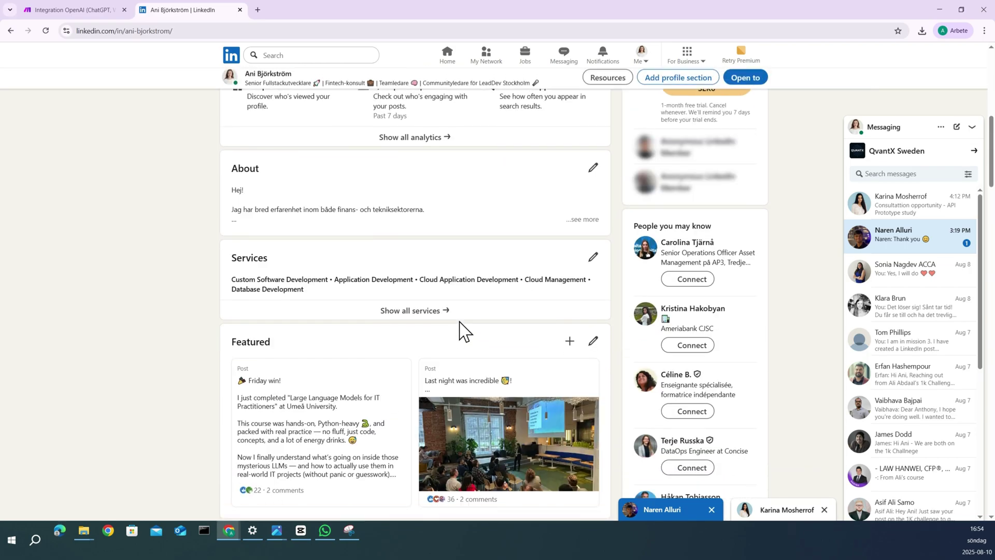
scroll(459, 330, "up", 5)
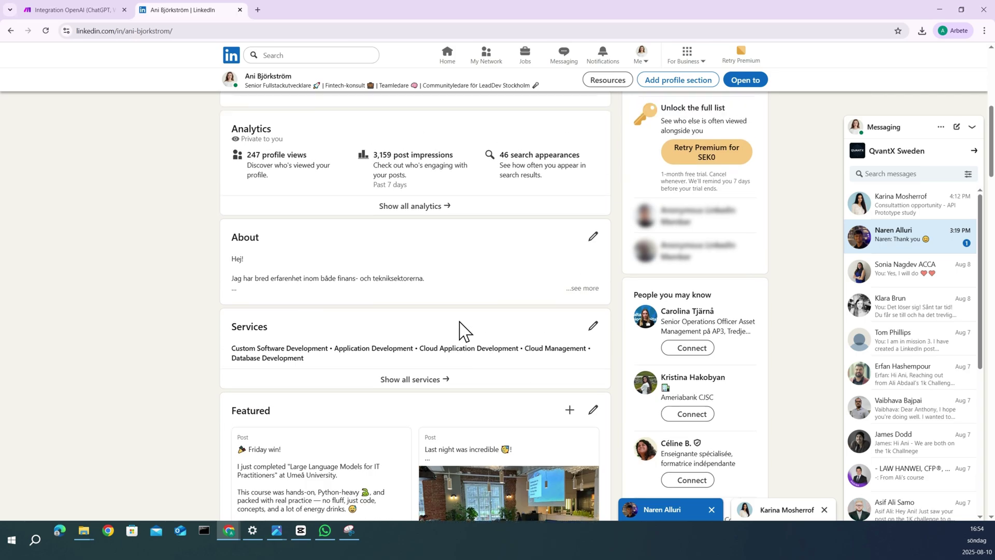
scroll(459, 322, "down", 12)
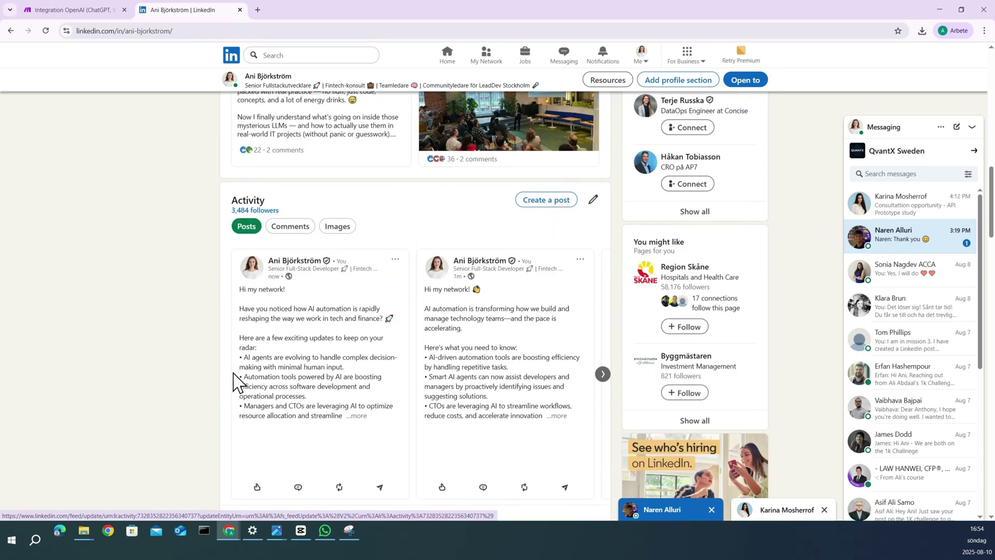
left_click(360, 425)
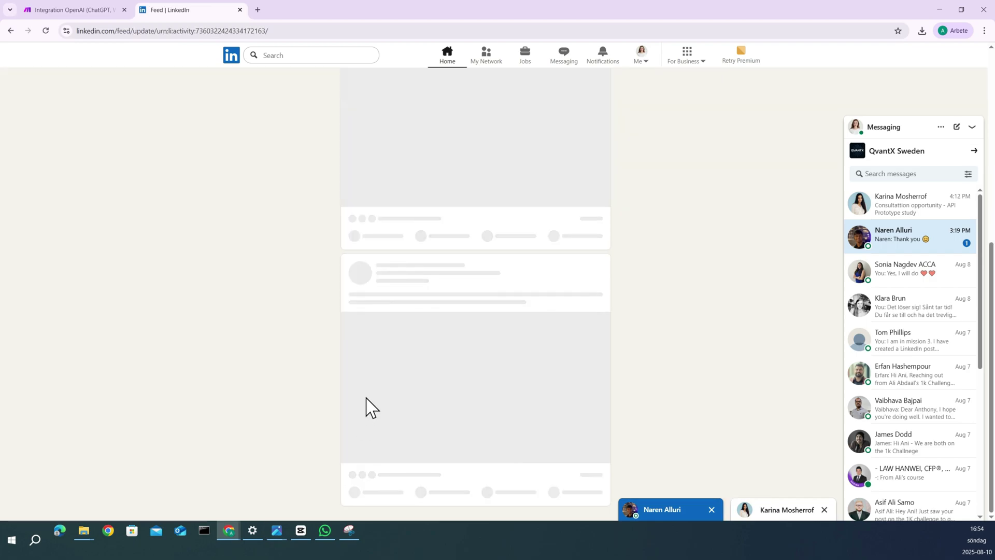